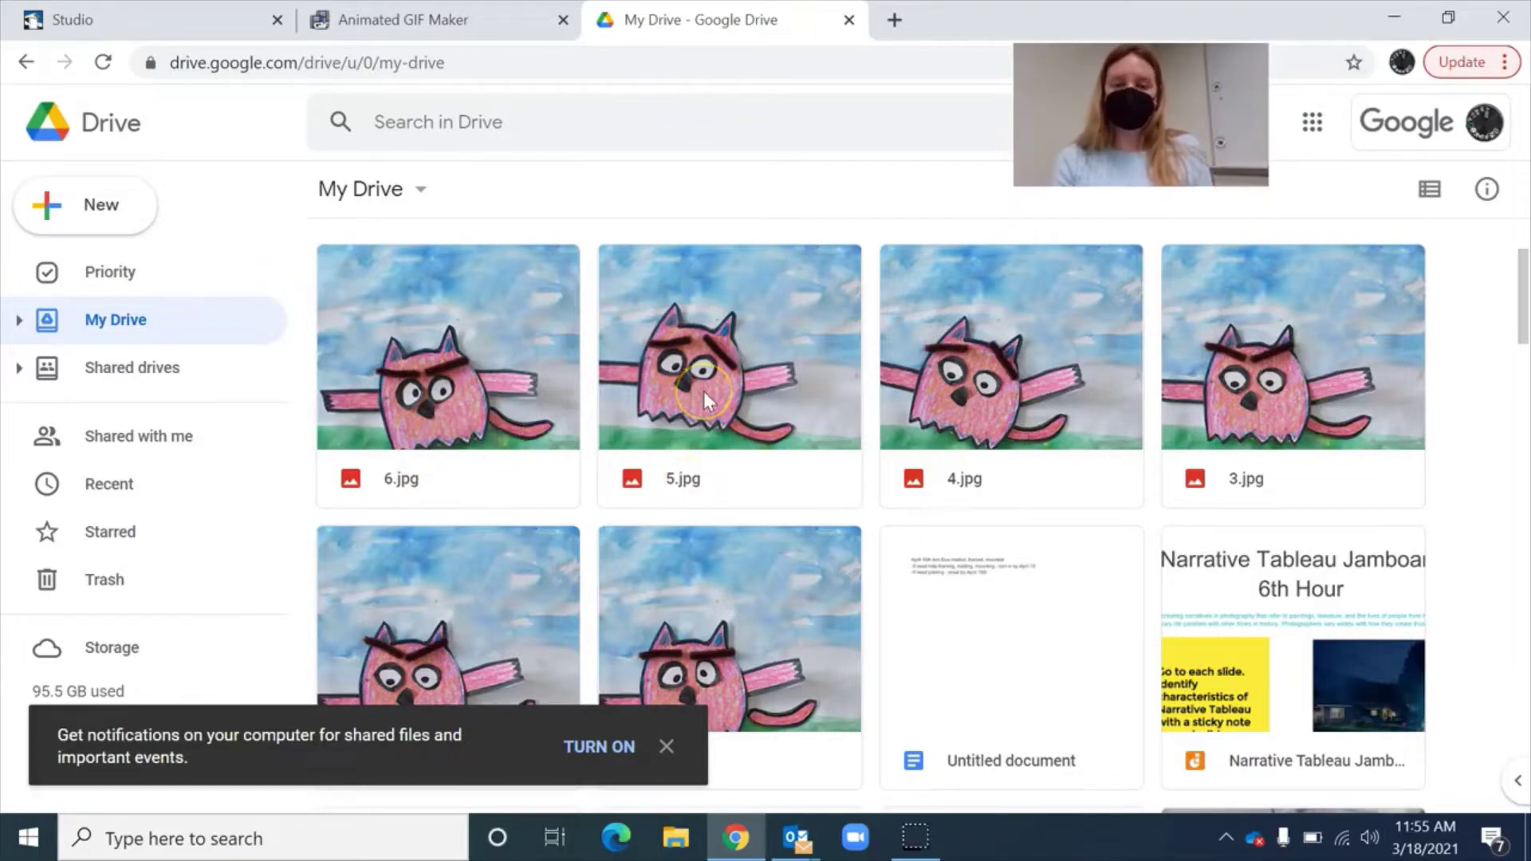
# Download the six cat drawing photos, 1.jpg through 6.jpg, from My Drive to the computer.
pyautogui.scroll(-2, 703, 391)
pyautogui.scroll(1, 704, 391)
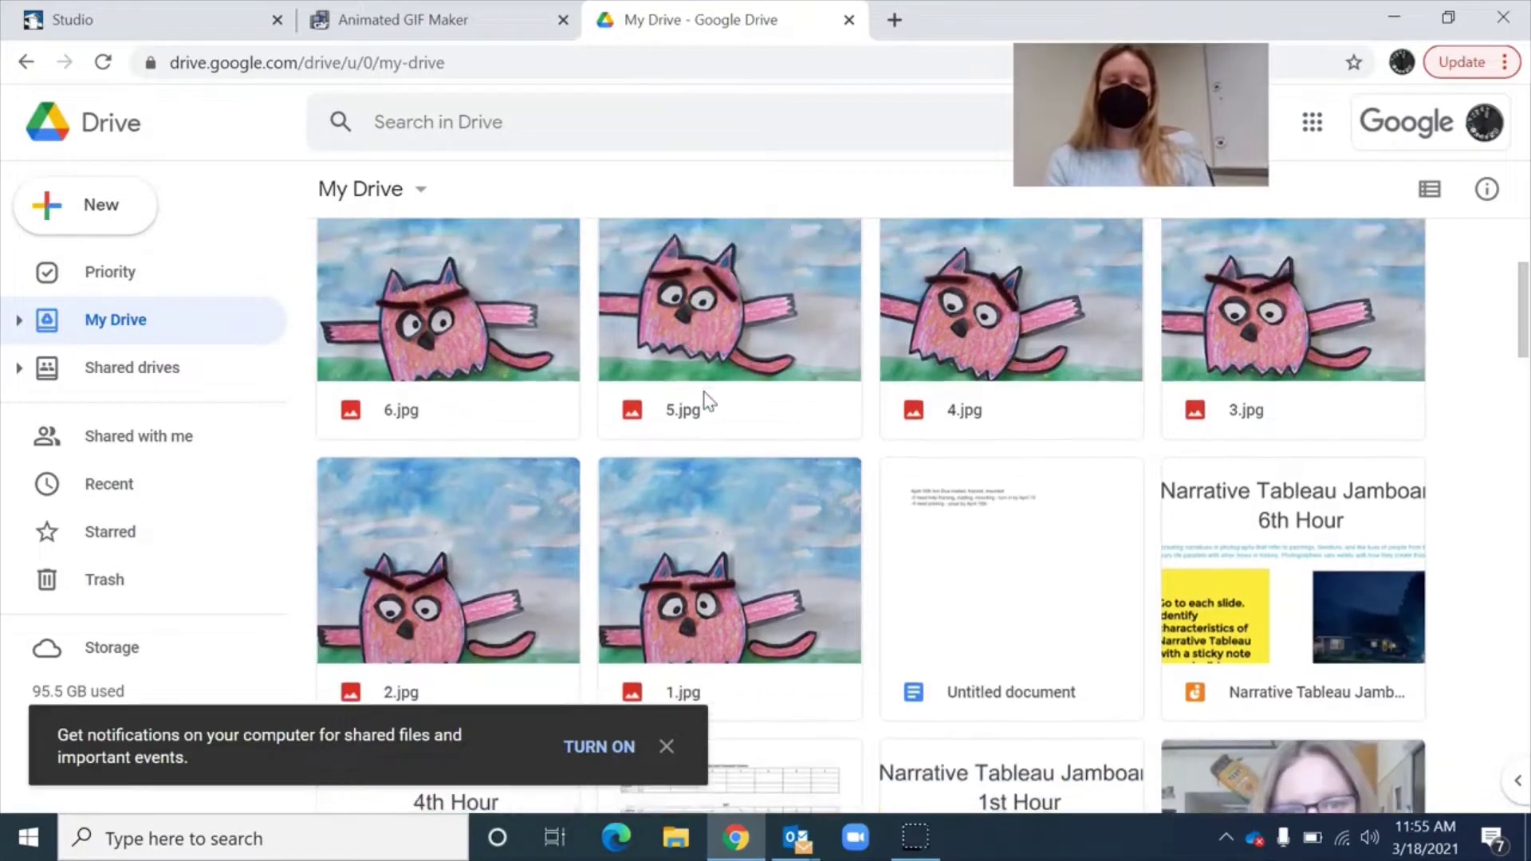
pyautogui.scroll(1, 705, 393)
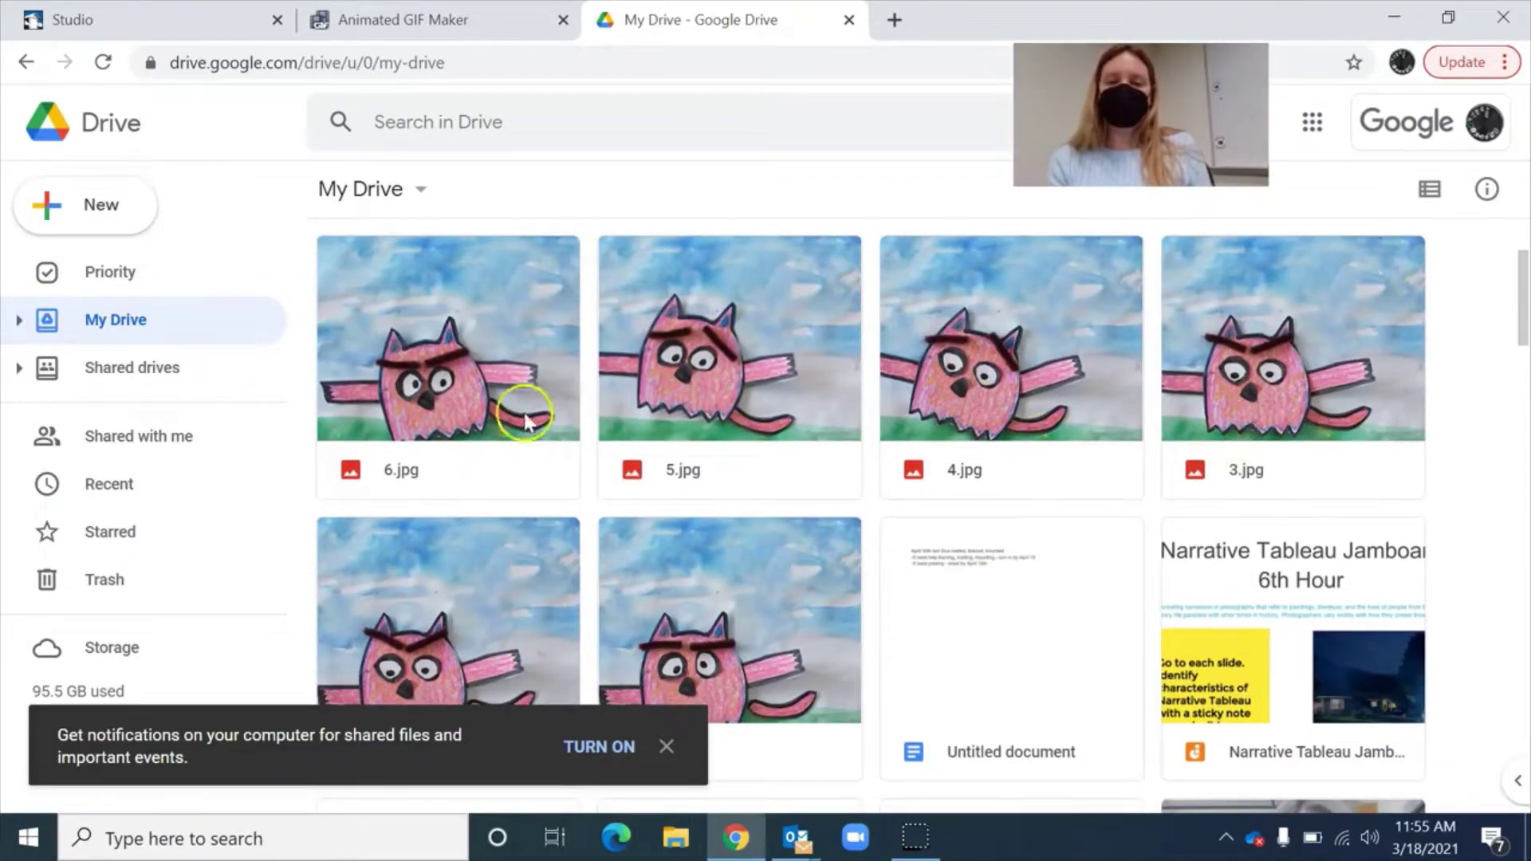
pyautogui.scroll(-2, 446, 418)
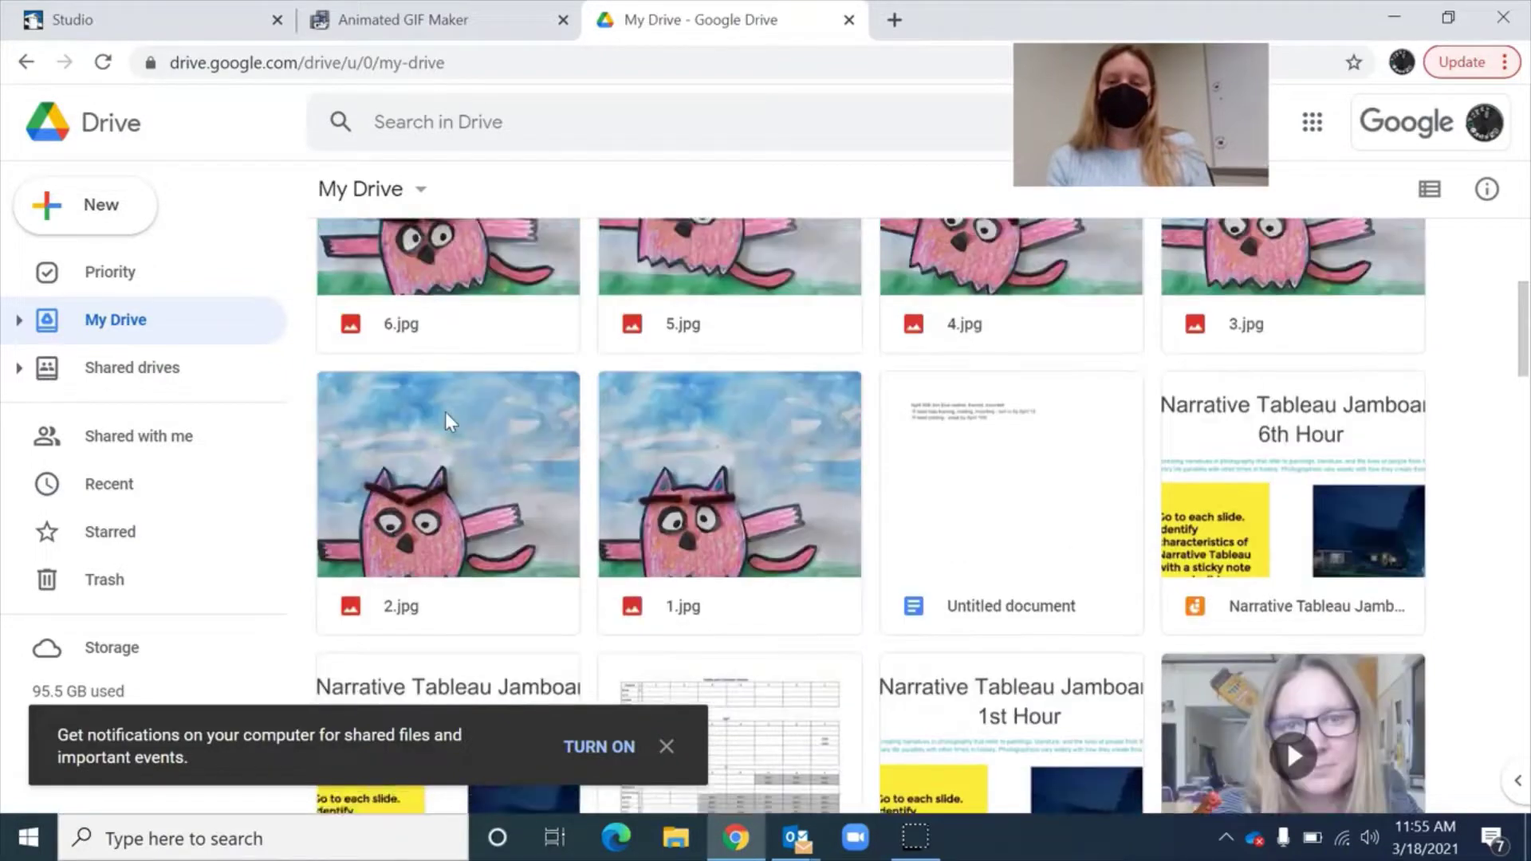
pyautogui.scroll(3, 445, 411)
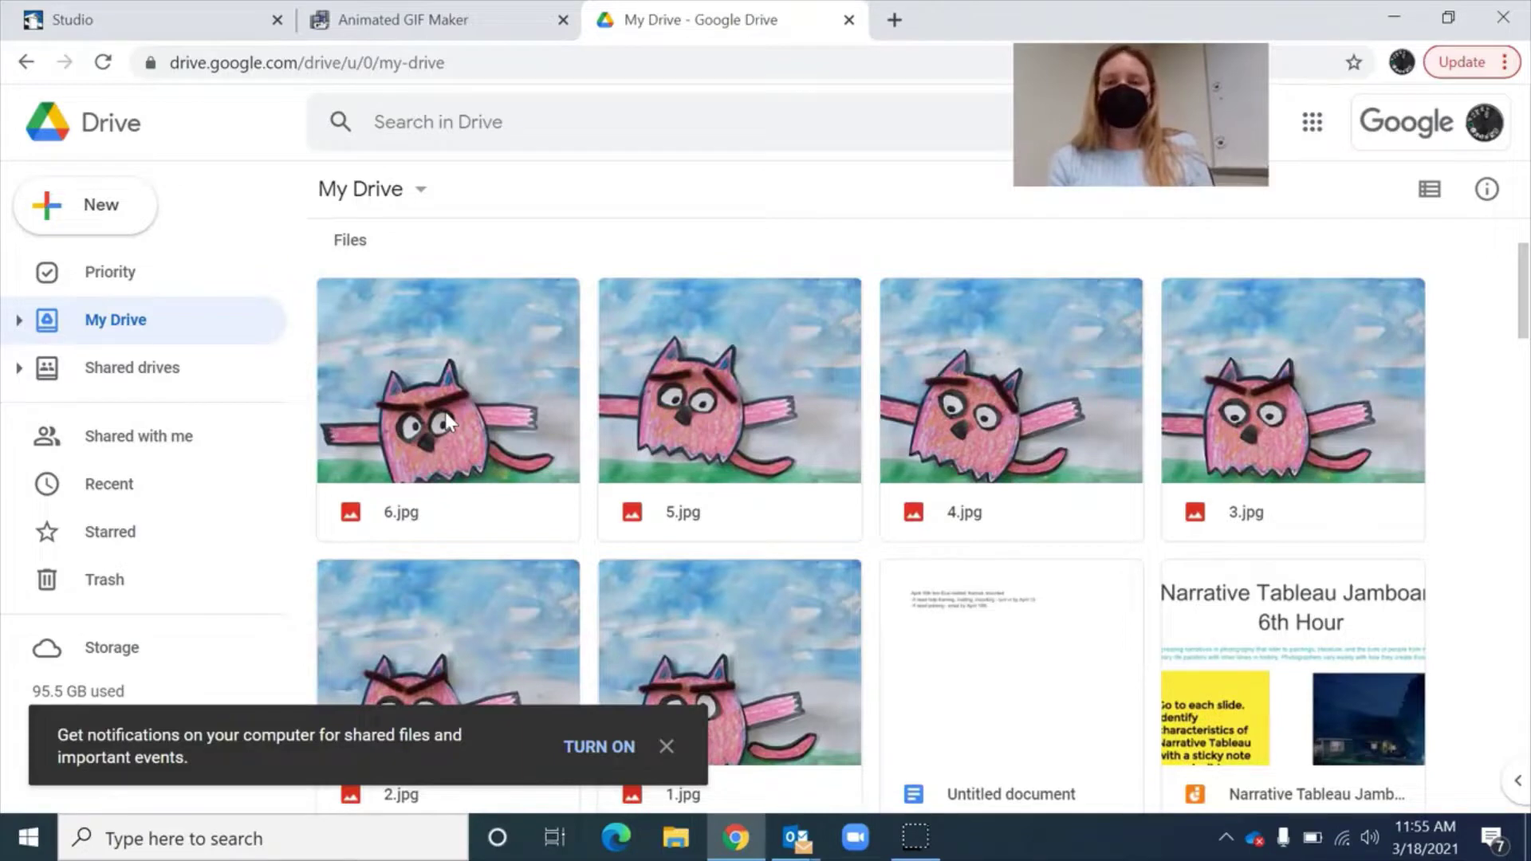
pyautogui.scroll(-2, 992, 385)
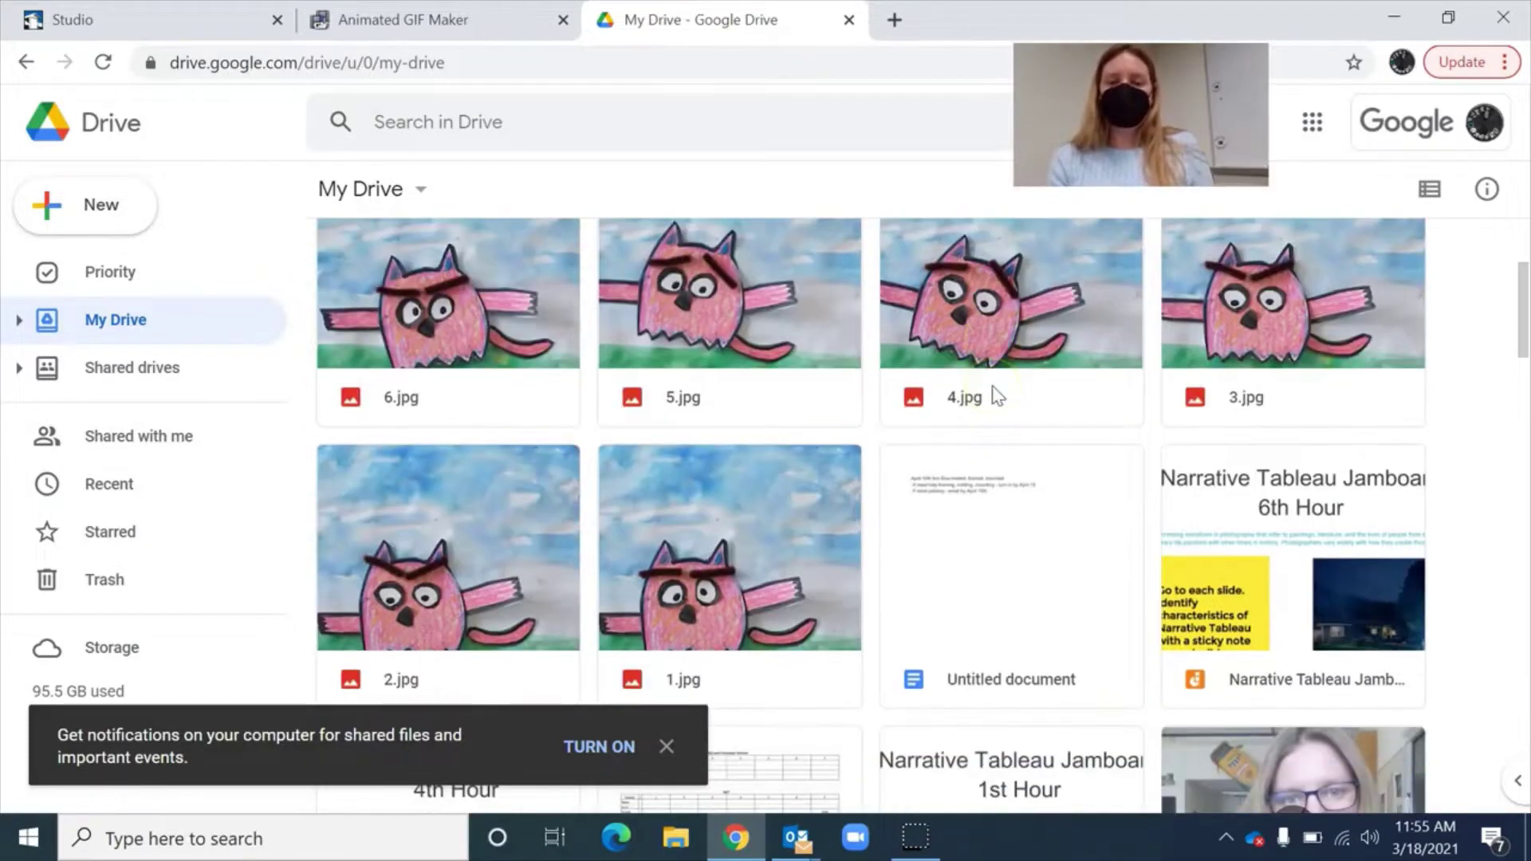
pyautogui.scroll(1, 630, 458)
pyautogui.click(700, 543)
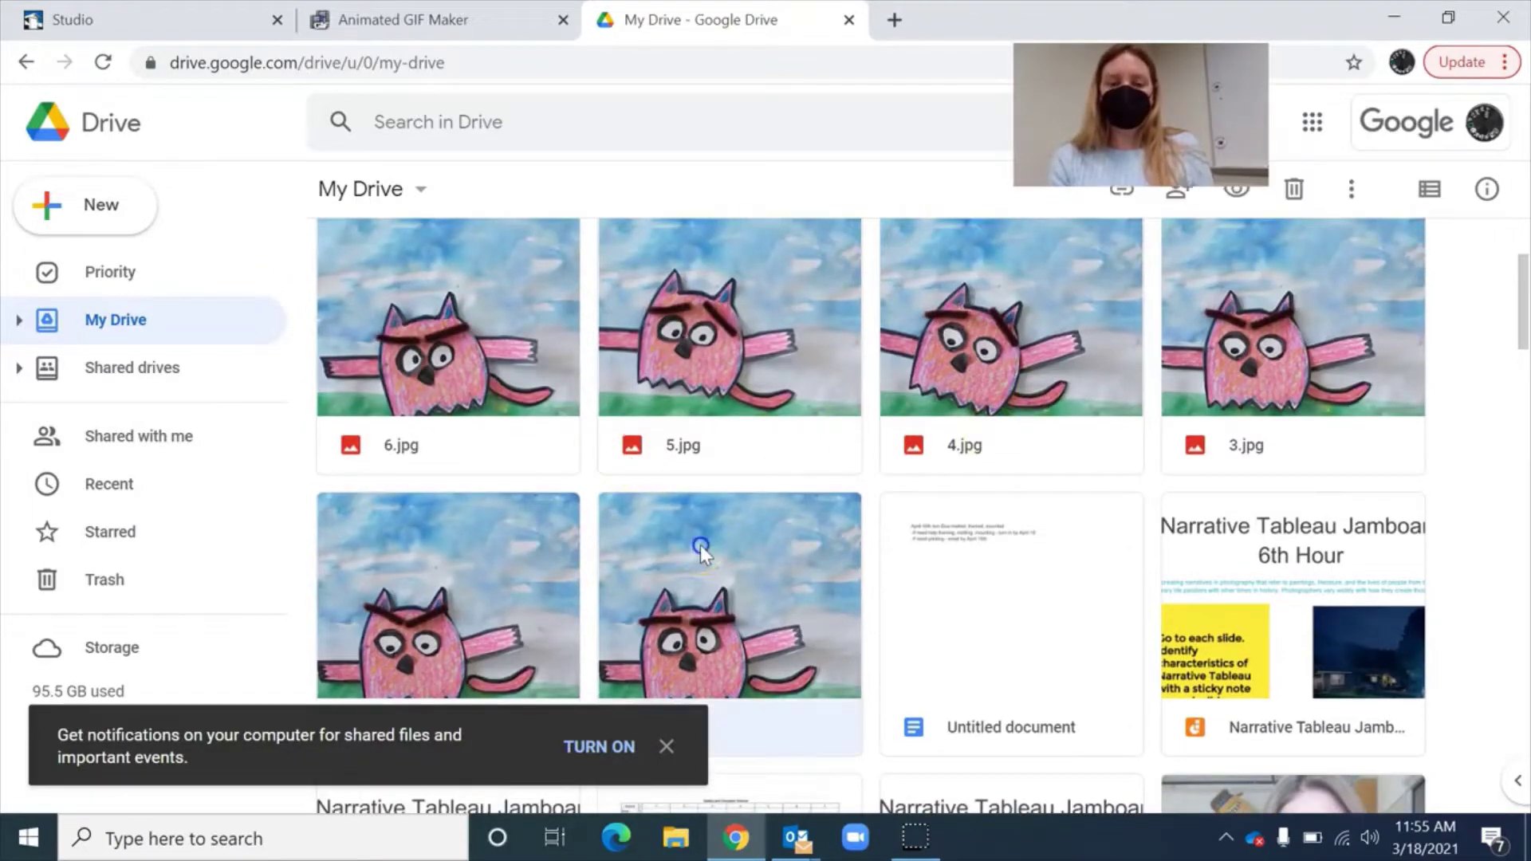
pyautogui.click(706, 545)
pyautogui.click(788, 534)
pyautogui.scroll(-3, 788, 533)
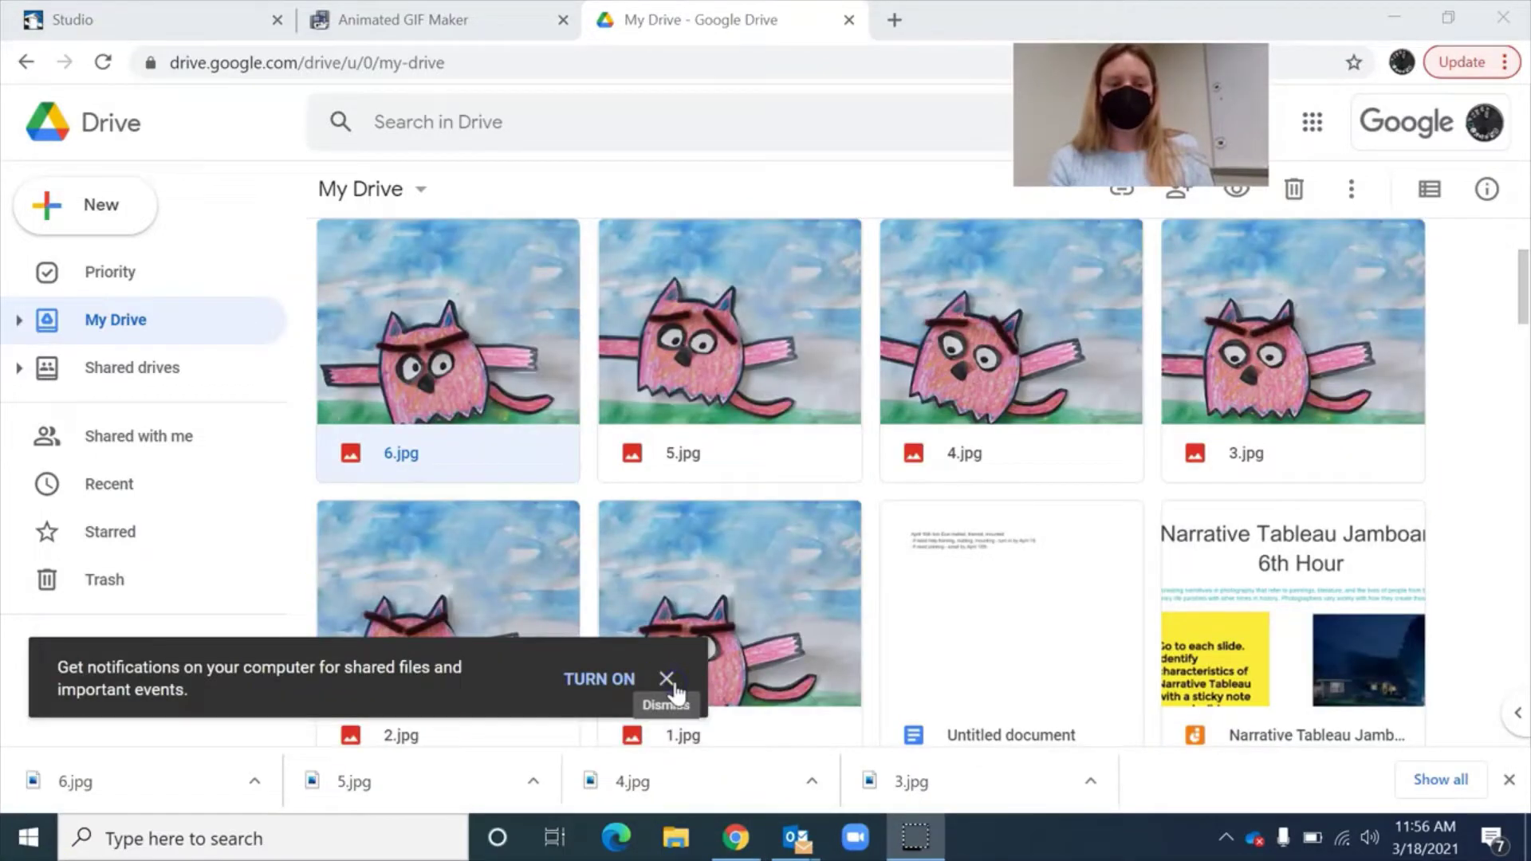
pyautogui.click(495, 799)
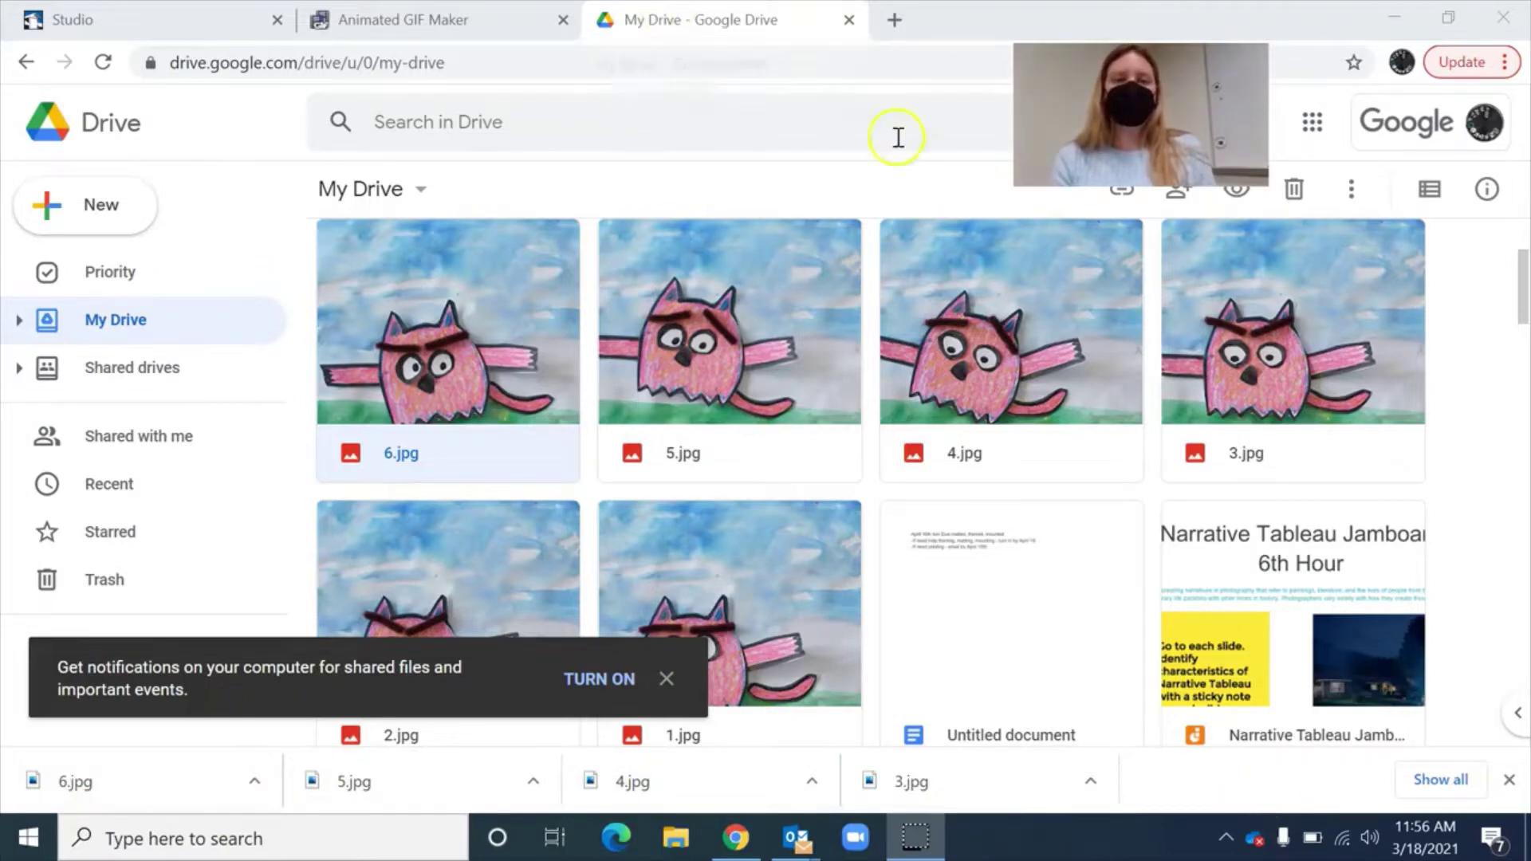
# Switch to the ezgif Animated GIF Maker and browse to the Downloads folder for the images to upload.
pyautogui.click(451, 19)
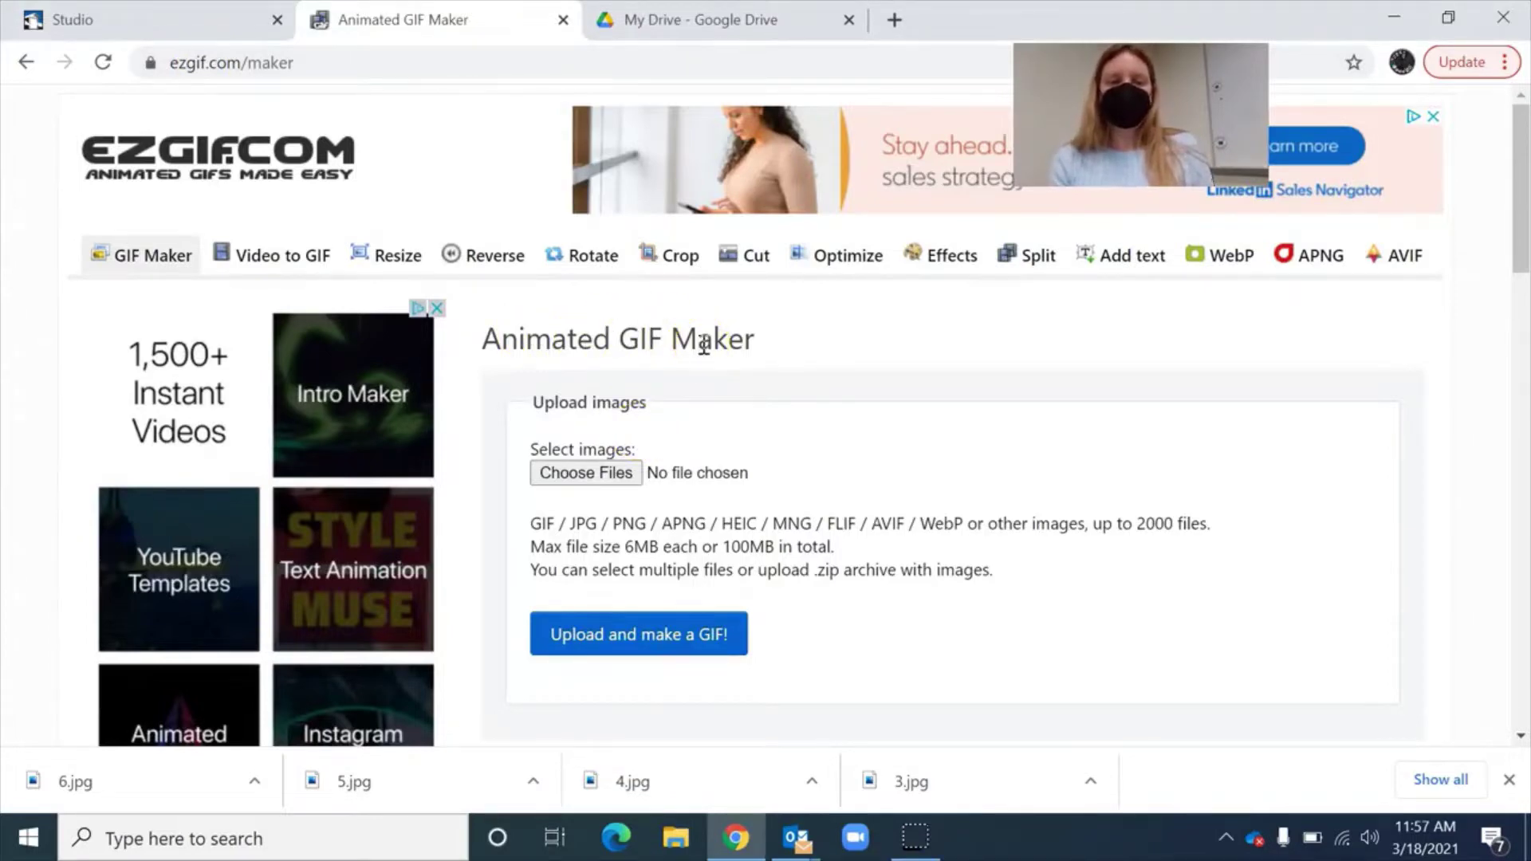
pyautogui.scroll(-1, 703, 346)
pyautogui.click(636, 349)
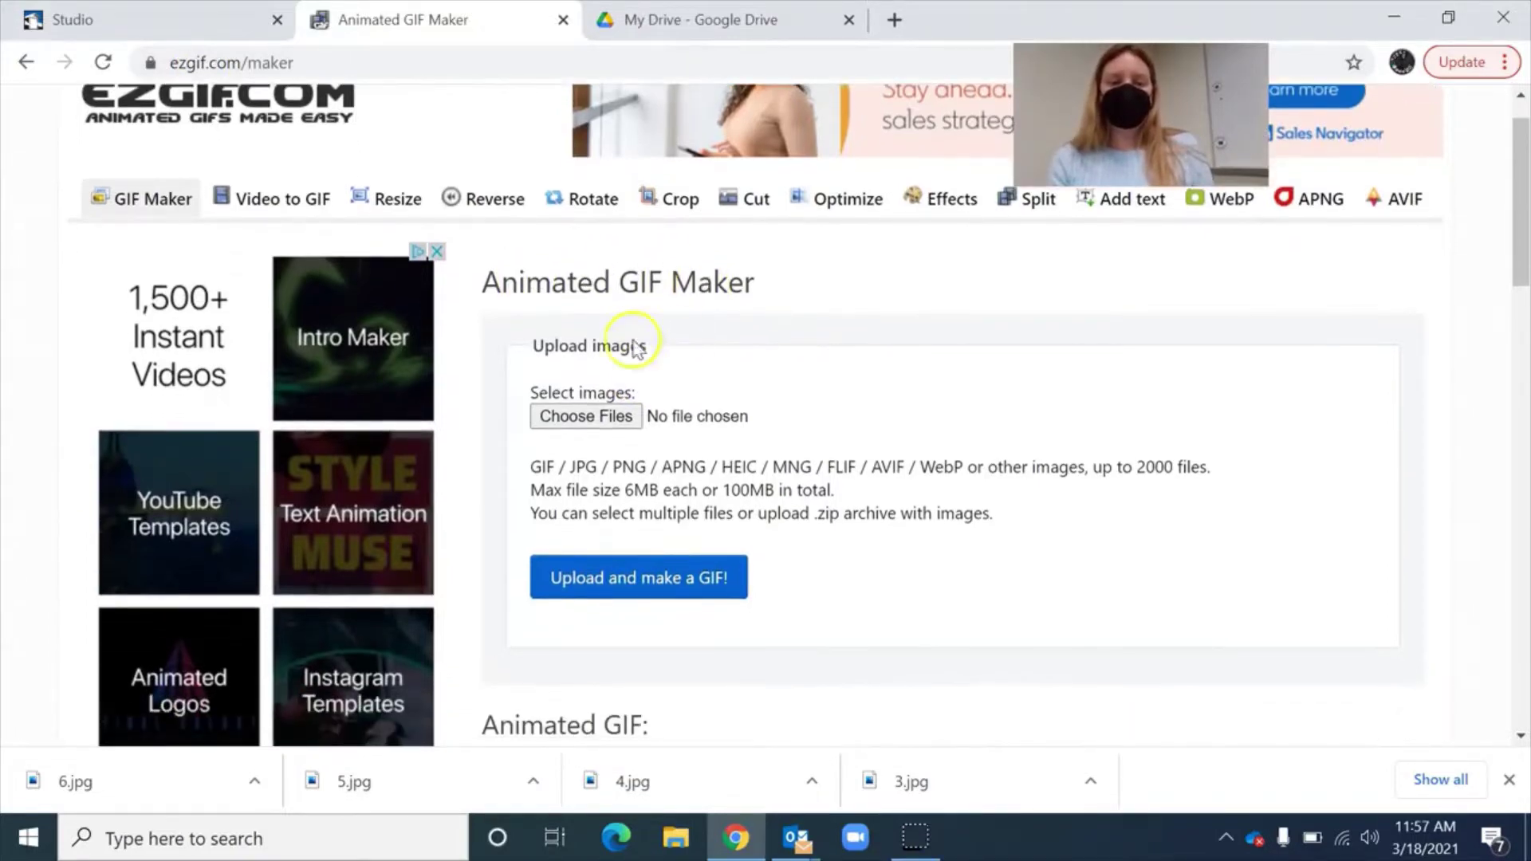
pyautogui.click(566, 416)
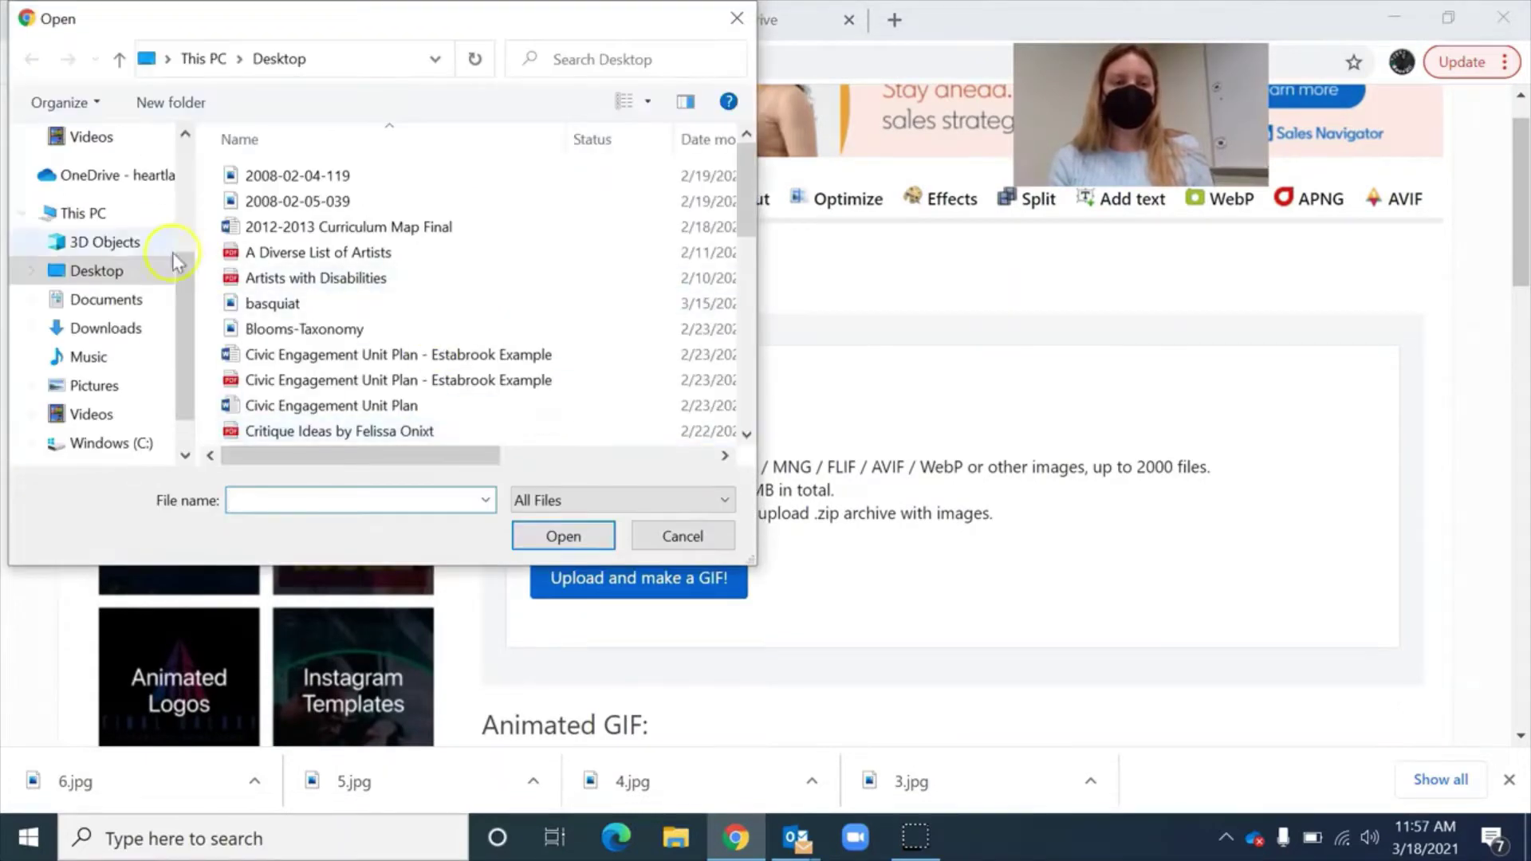
pyautogui.click(123, 271)
pyautogui.click(120, 325)
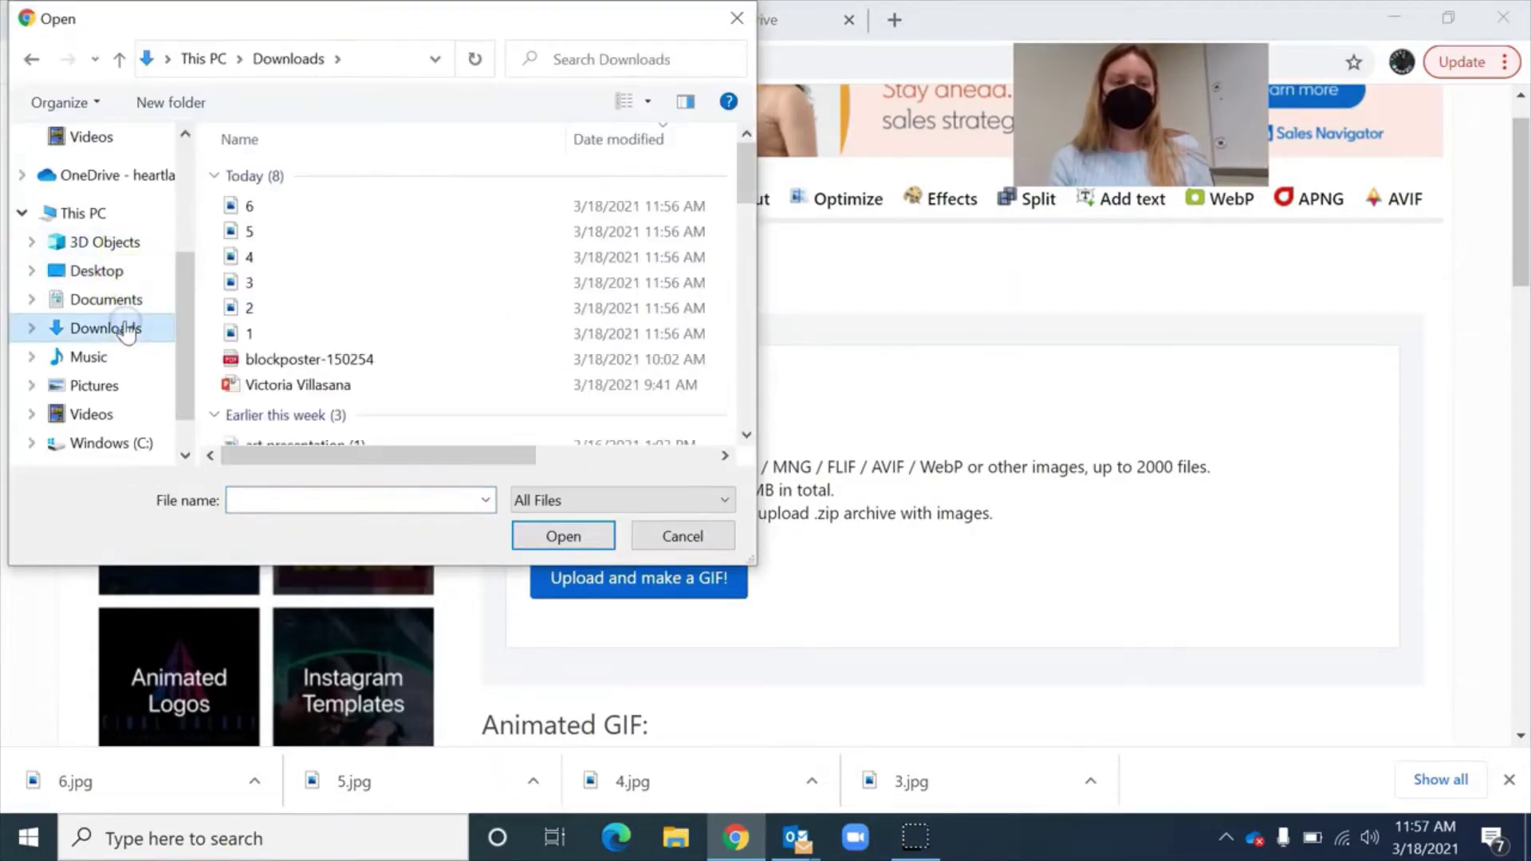
# Choose images 1, 2, 3, 4, 5 and 6 from the Downloads folder as the files to upload.
pyautogui.click(249, 336)
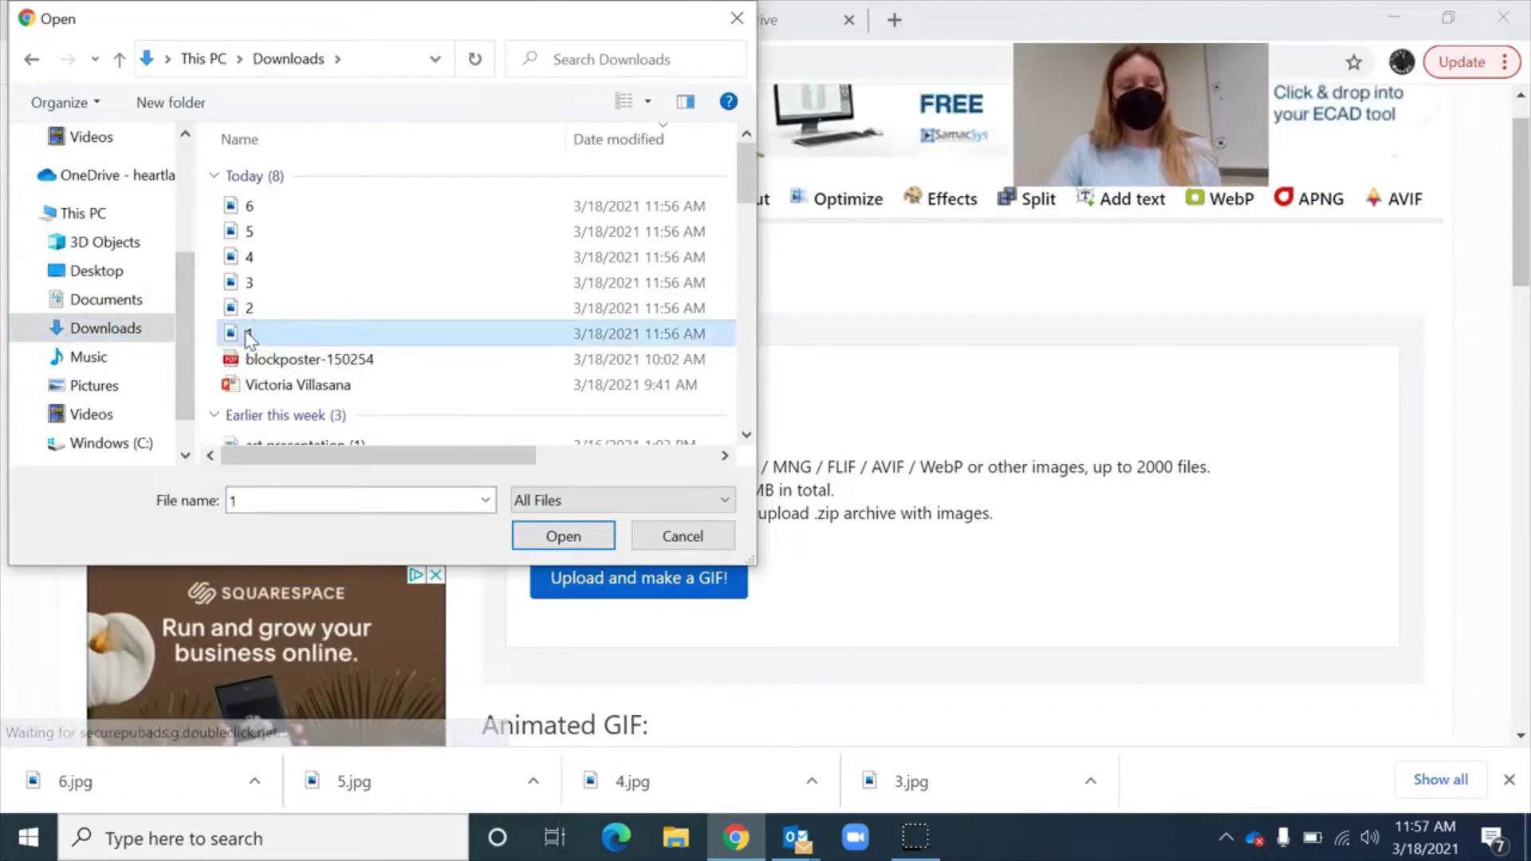
pyautogui.keyDown('shift'); pyautogui.click(250, 207); pyautogui.keyUp('shift')
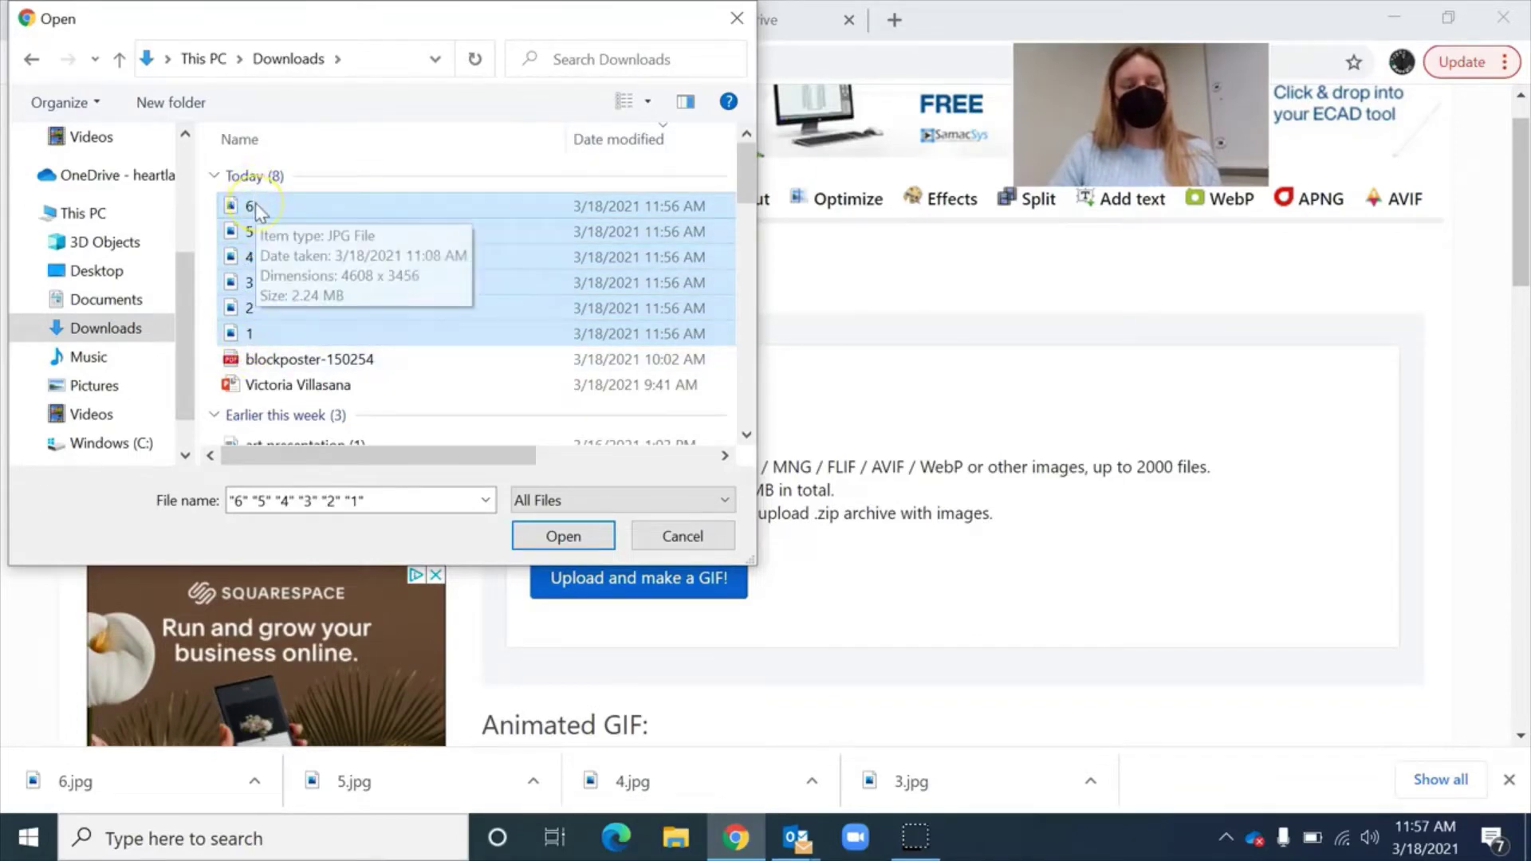
pyautogui.click(241, 335)
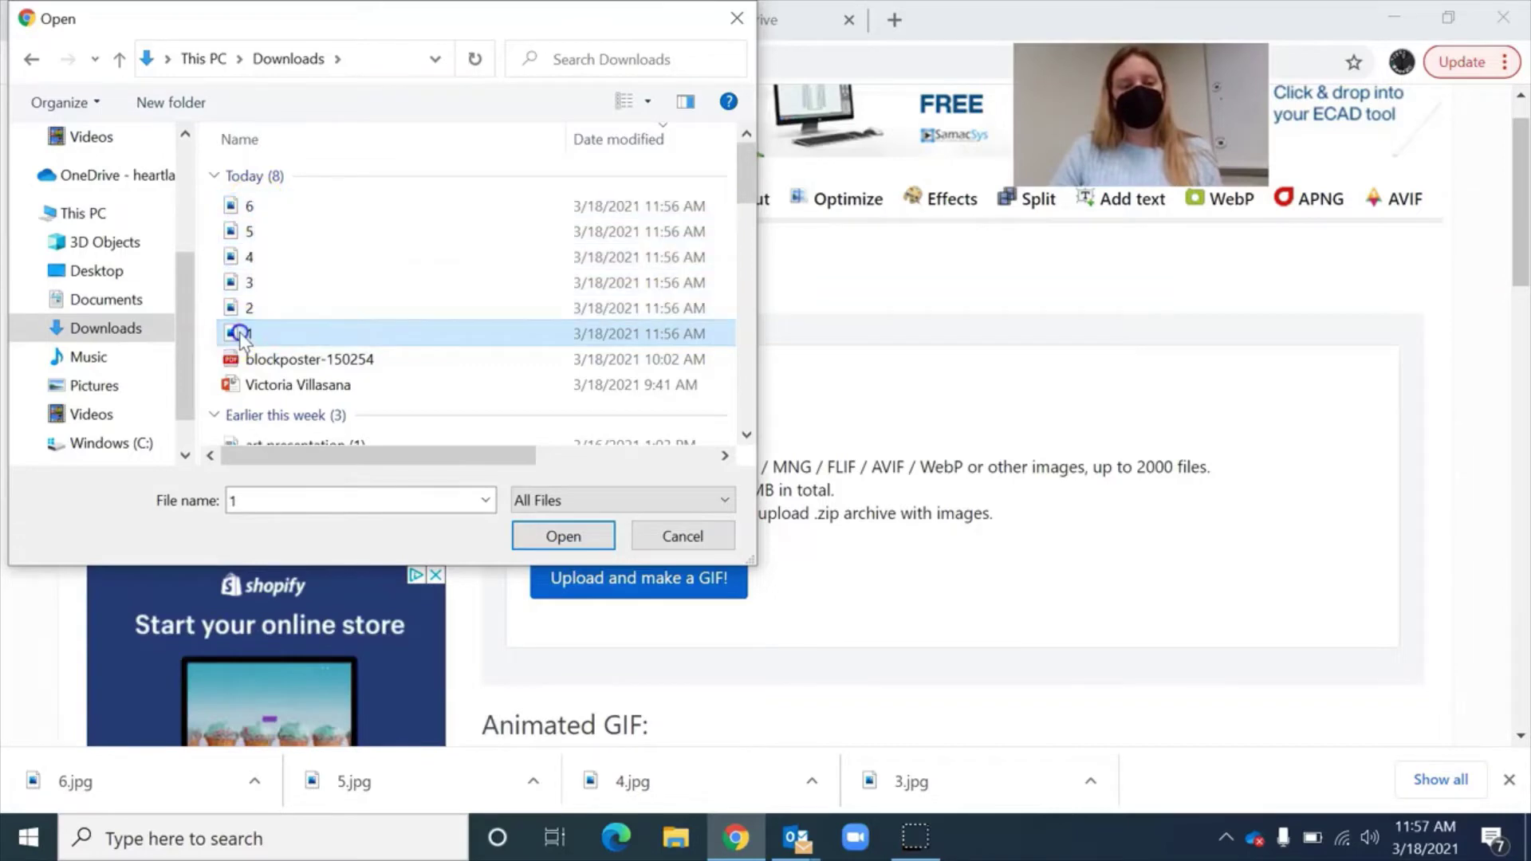
pyautogui.keyDown('ctrl'); pyautogui.click(241, 308); pyautogui.keyUp('ctrl')
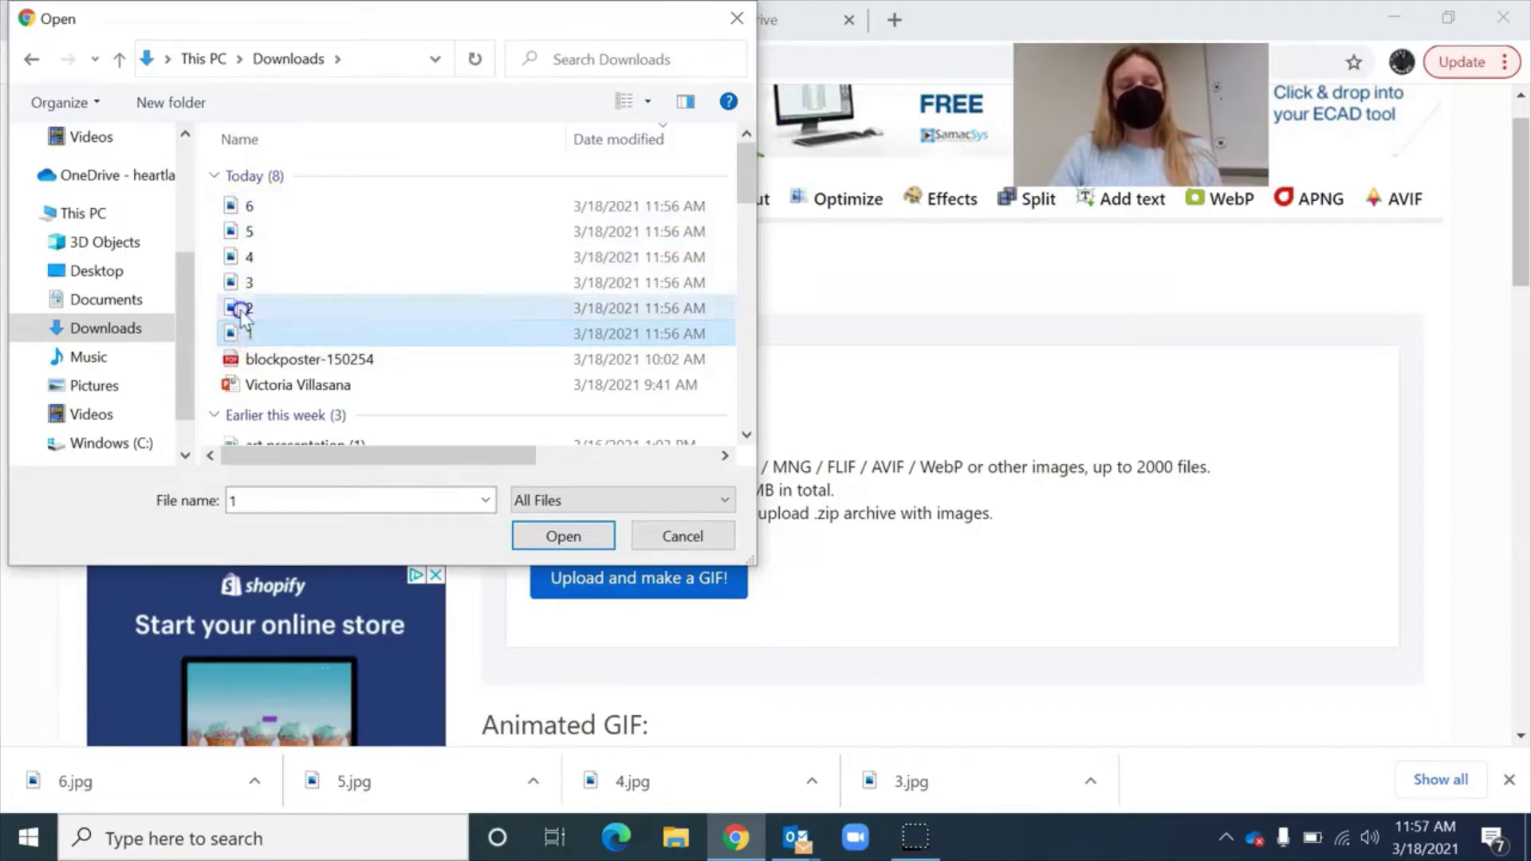
pyautogui.keyDown('ctrl'); pyautogui.click(242, 284); pyautogui.keyUp('ctrl')
pyautogui.keyDown('ctrl'); pyautogui.click(242, 258); pyautogui.keyUp('ctrl')
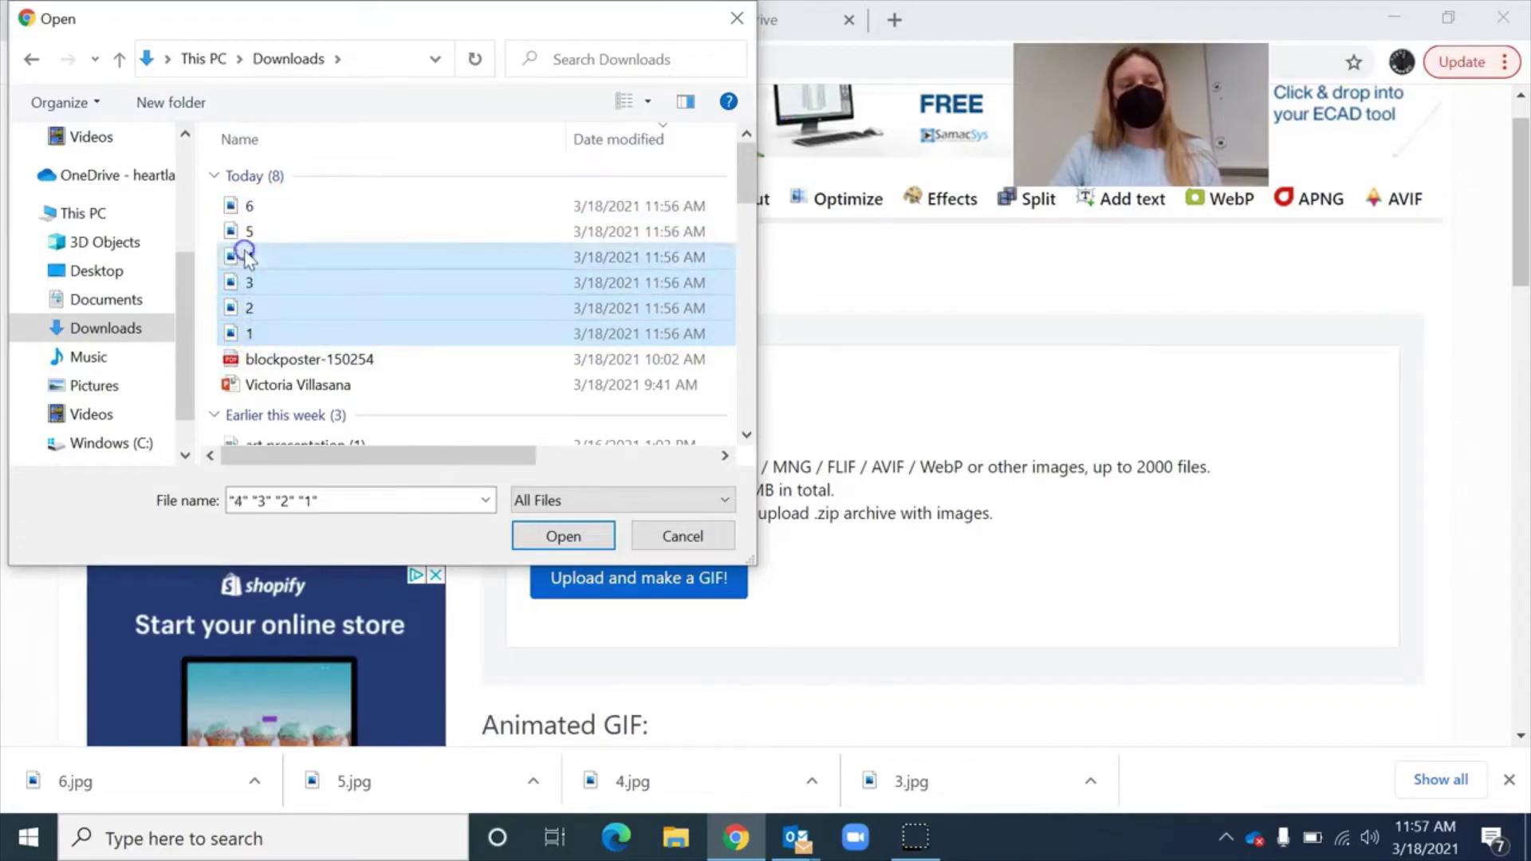
pyautogui.keyDown('ctrl'); pyautogui.click(243, 232); pyautogui.keyUp('ctrl')
pyautogui.keyDown('ctrl'); pyautogui.click(247, 208); pyautogui.keyUp('ctrl')
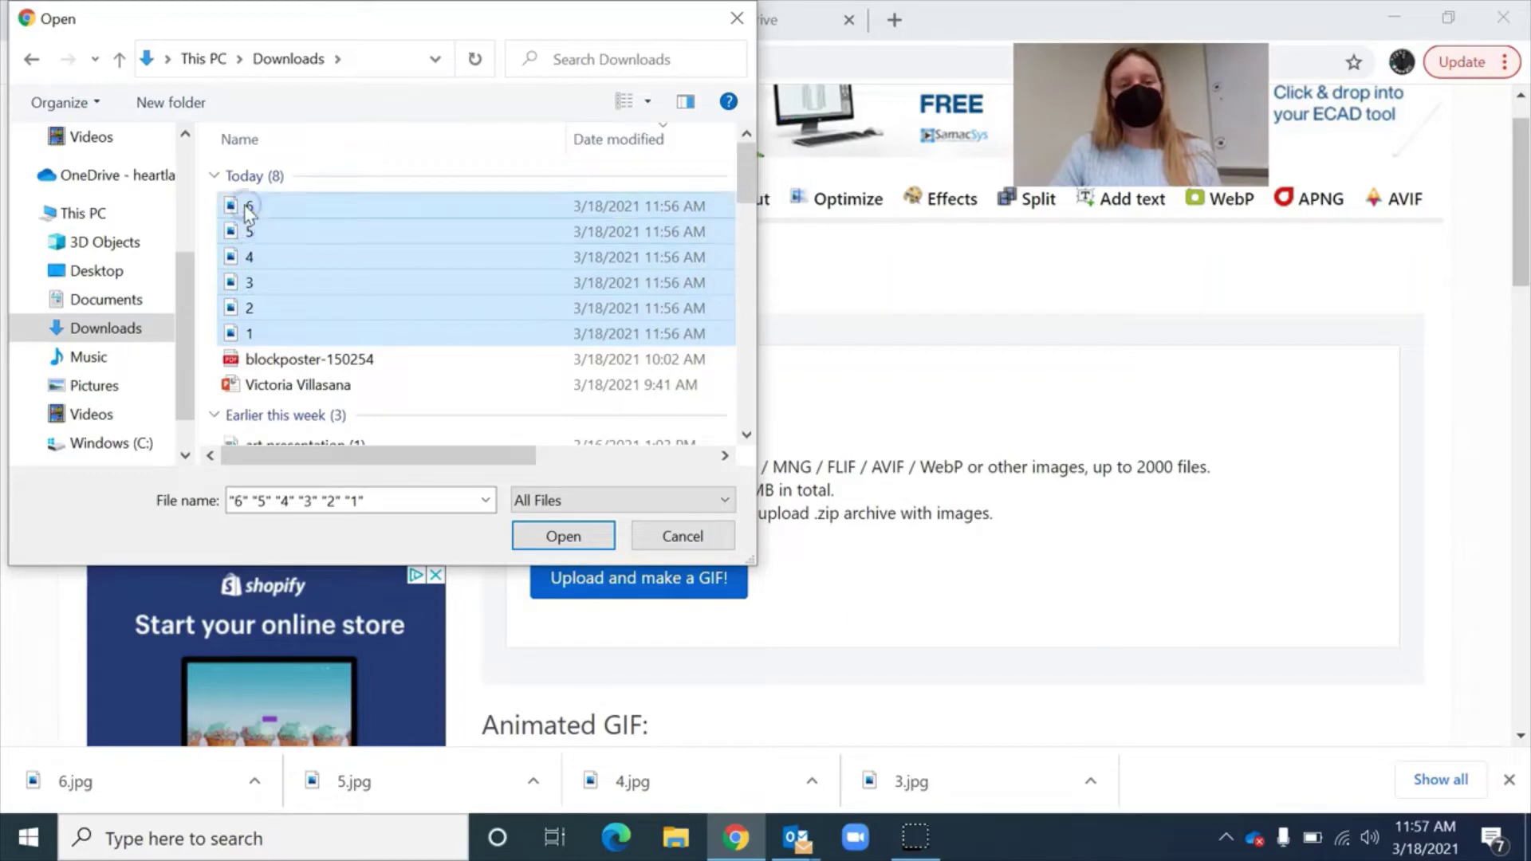
pyautogui.click(580, 535)
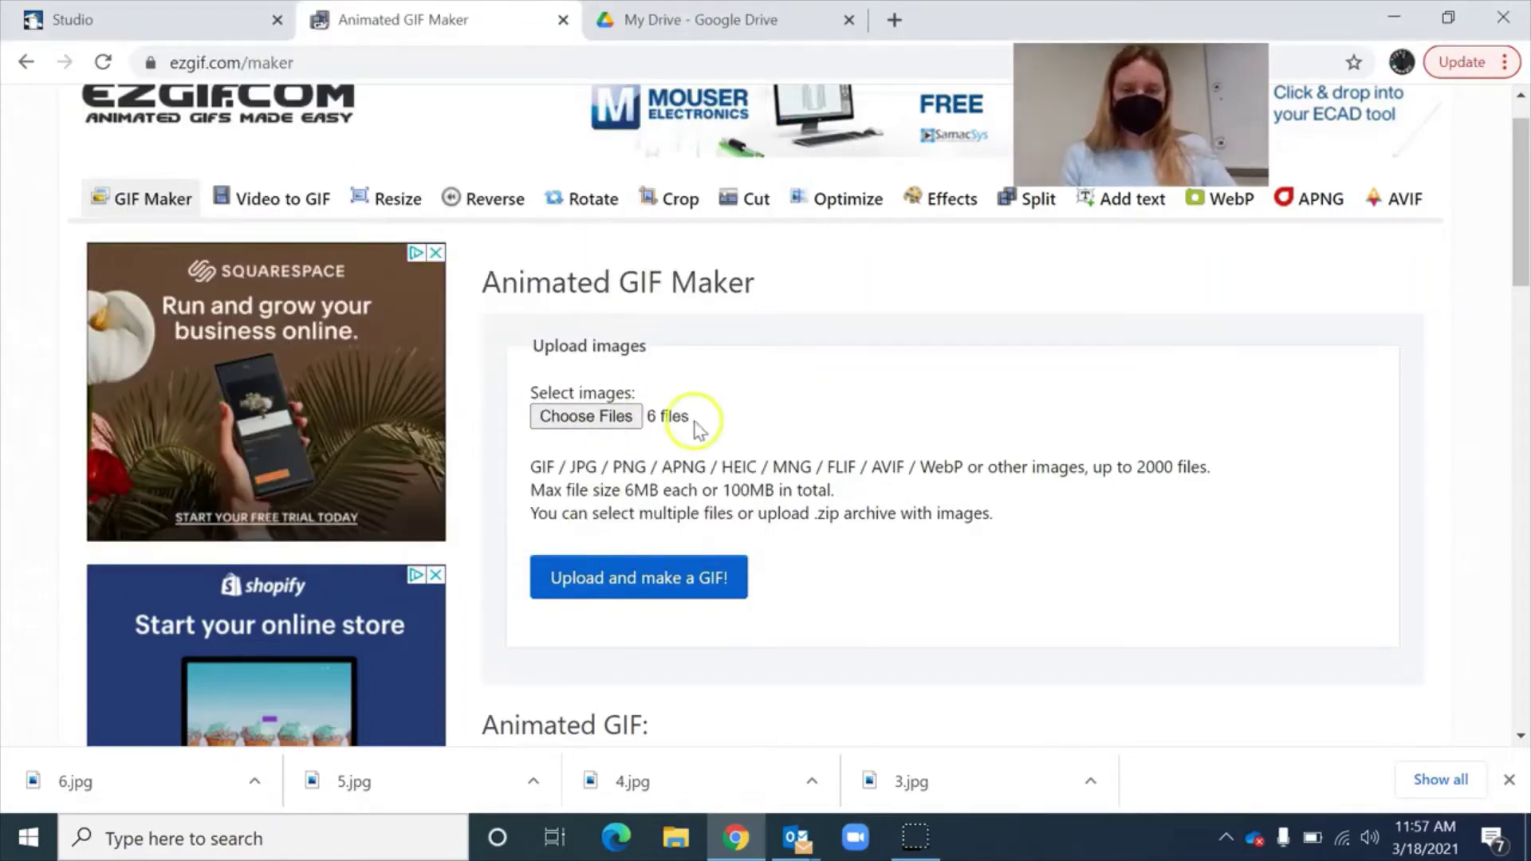
# Upload the six chosen images to the GIF maker as animation frames.
pyautogui.click(590, 594)
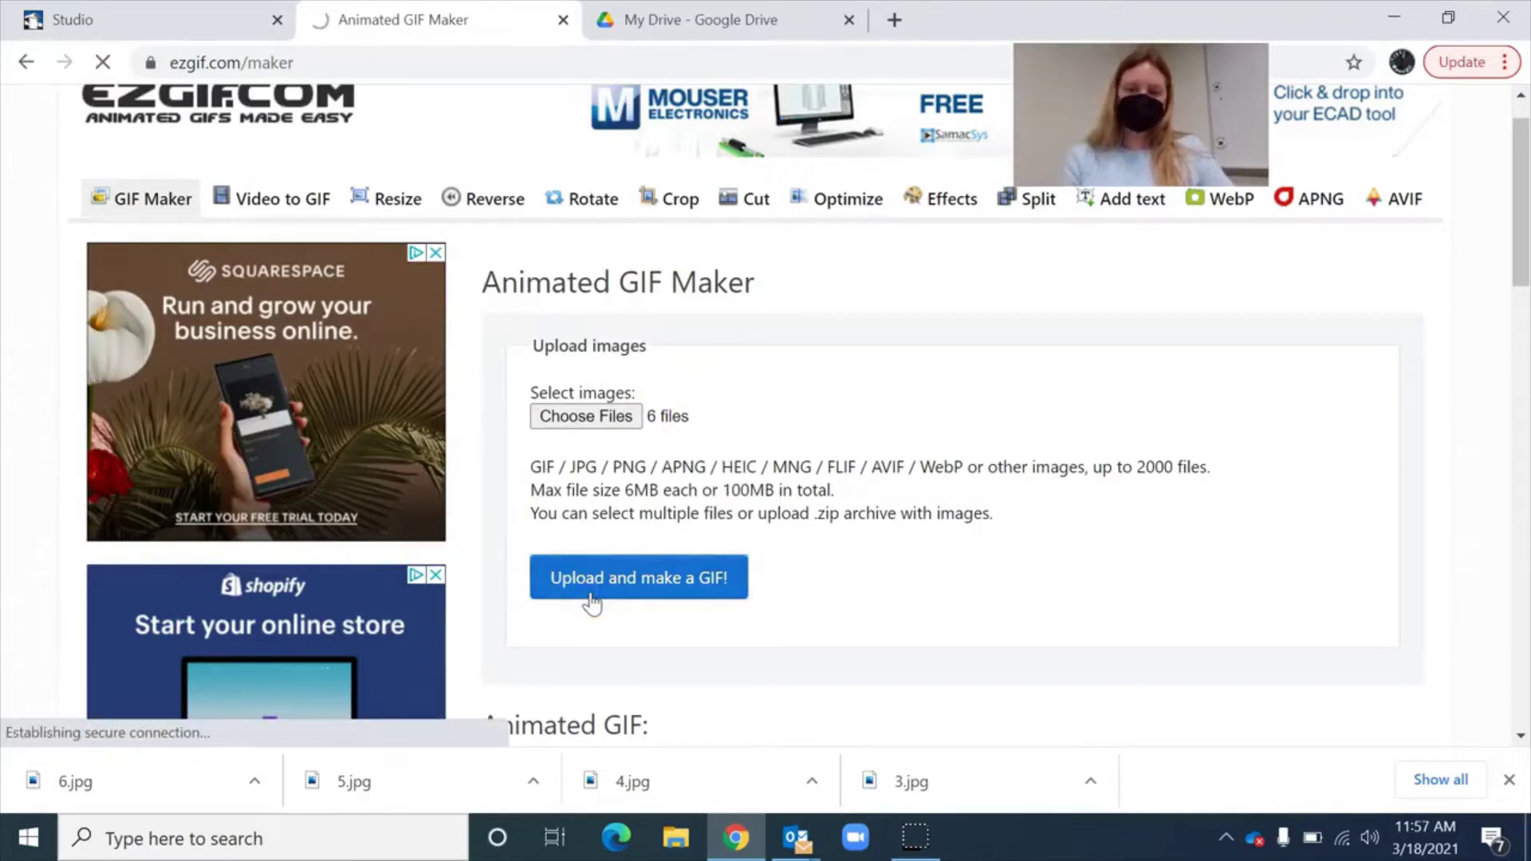
pyautogui.click(623, 594)
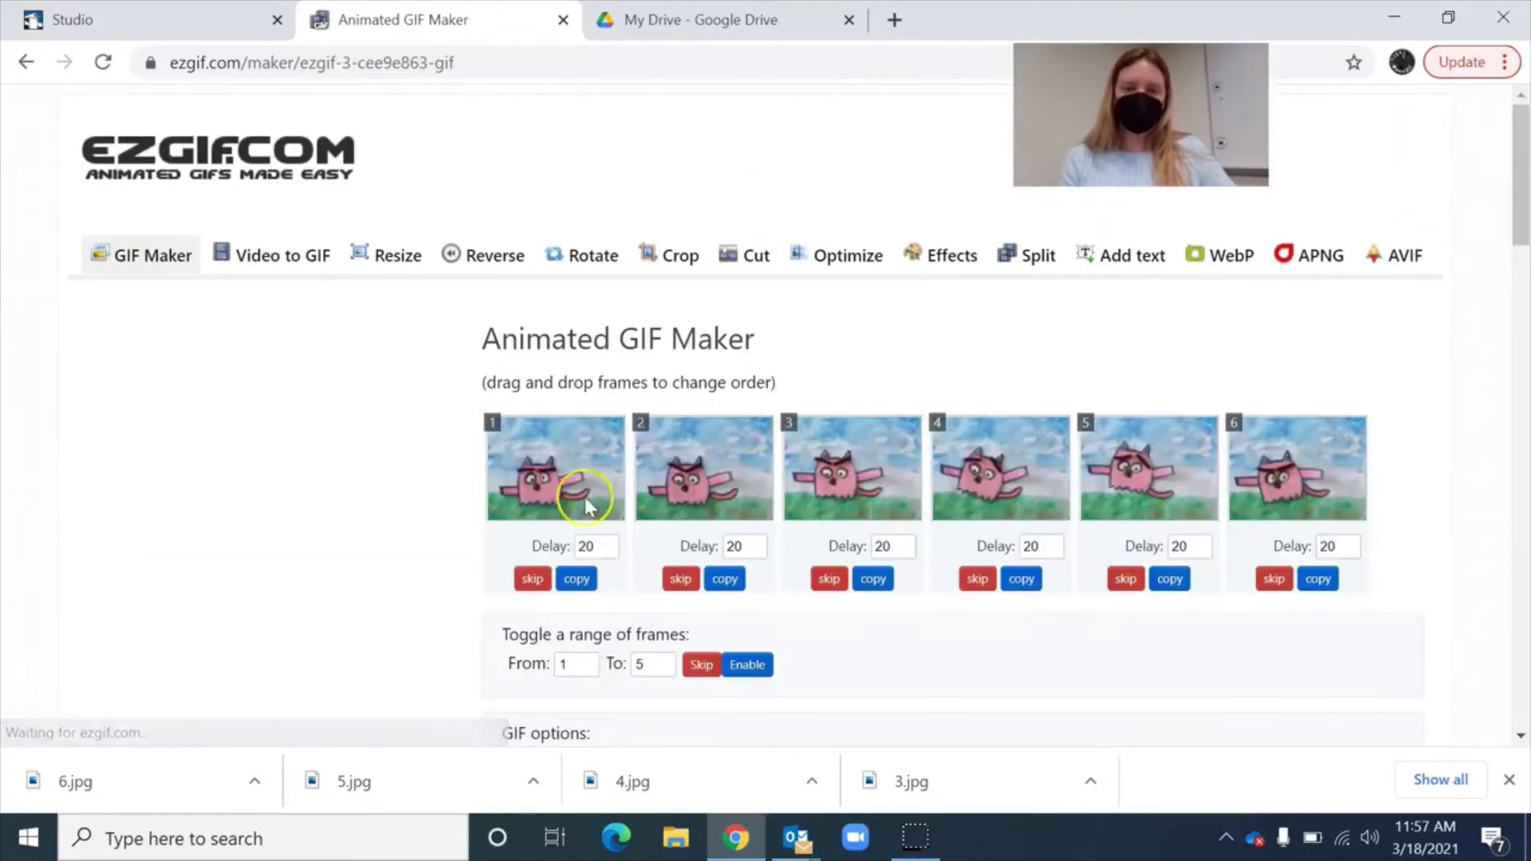
pyautogui.click(604, 517)
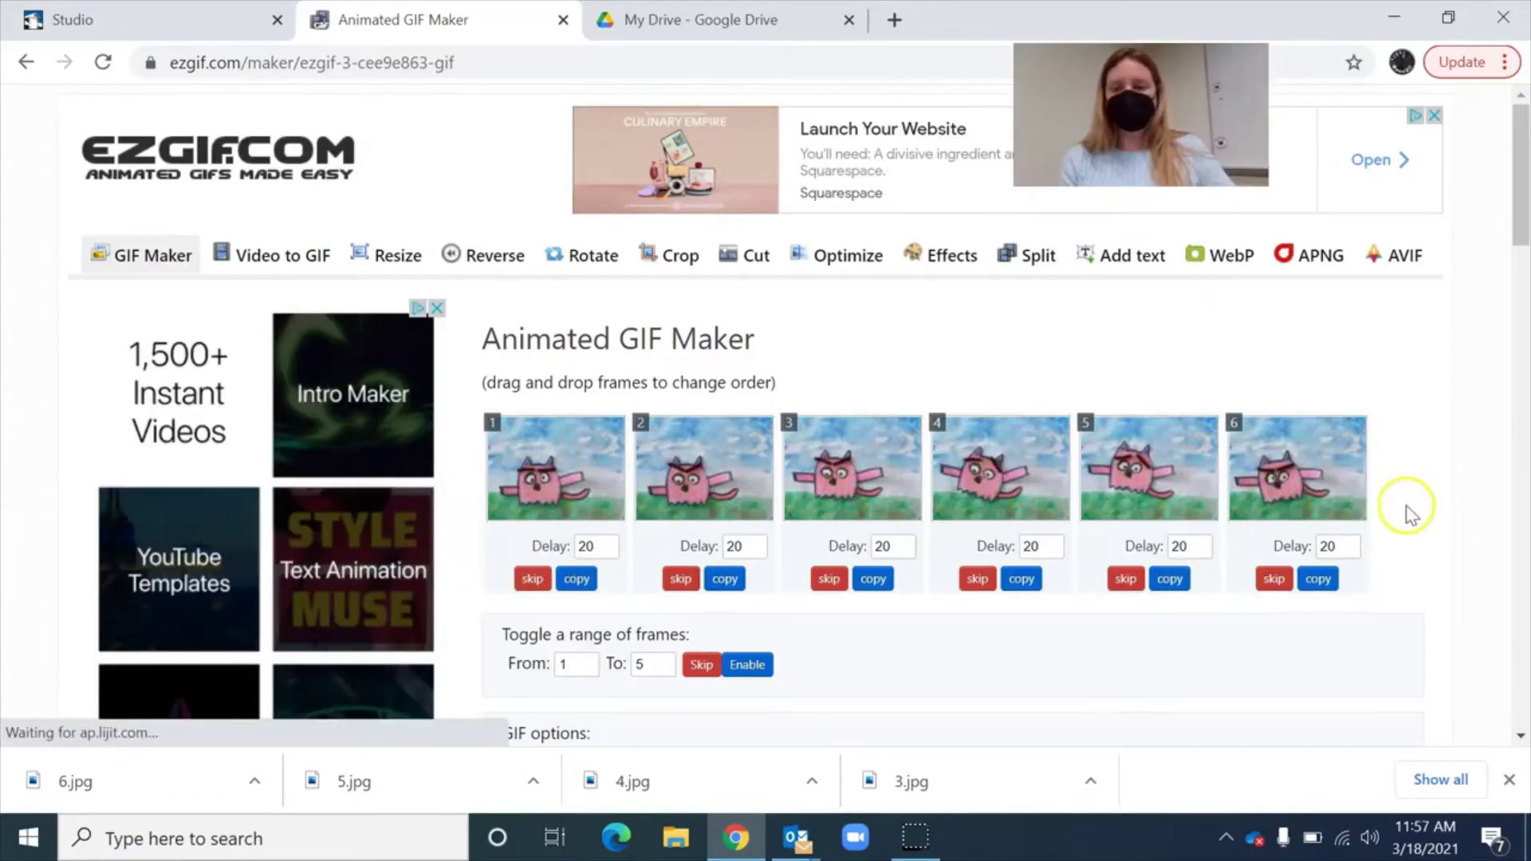
# Generate the animated GIF from the six frames with the default options and preview the whole animation.
pyautogui.scroll(-3, 1409, 514)
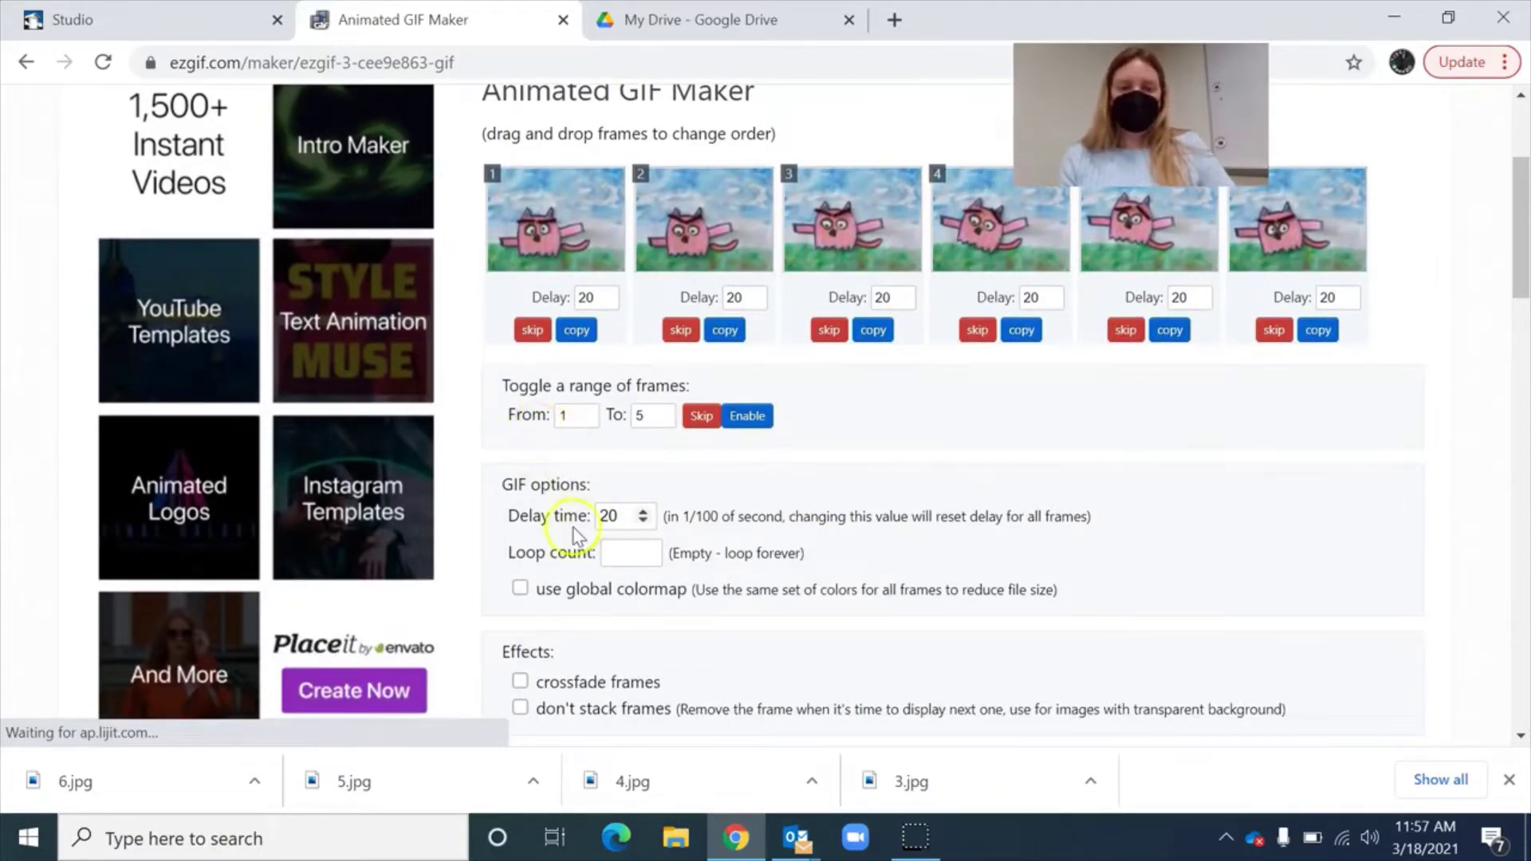
pyautogui.scroll(-3, 1246, 522)
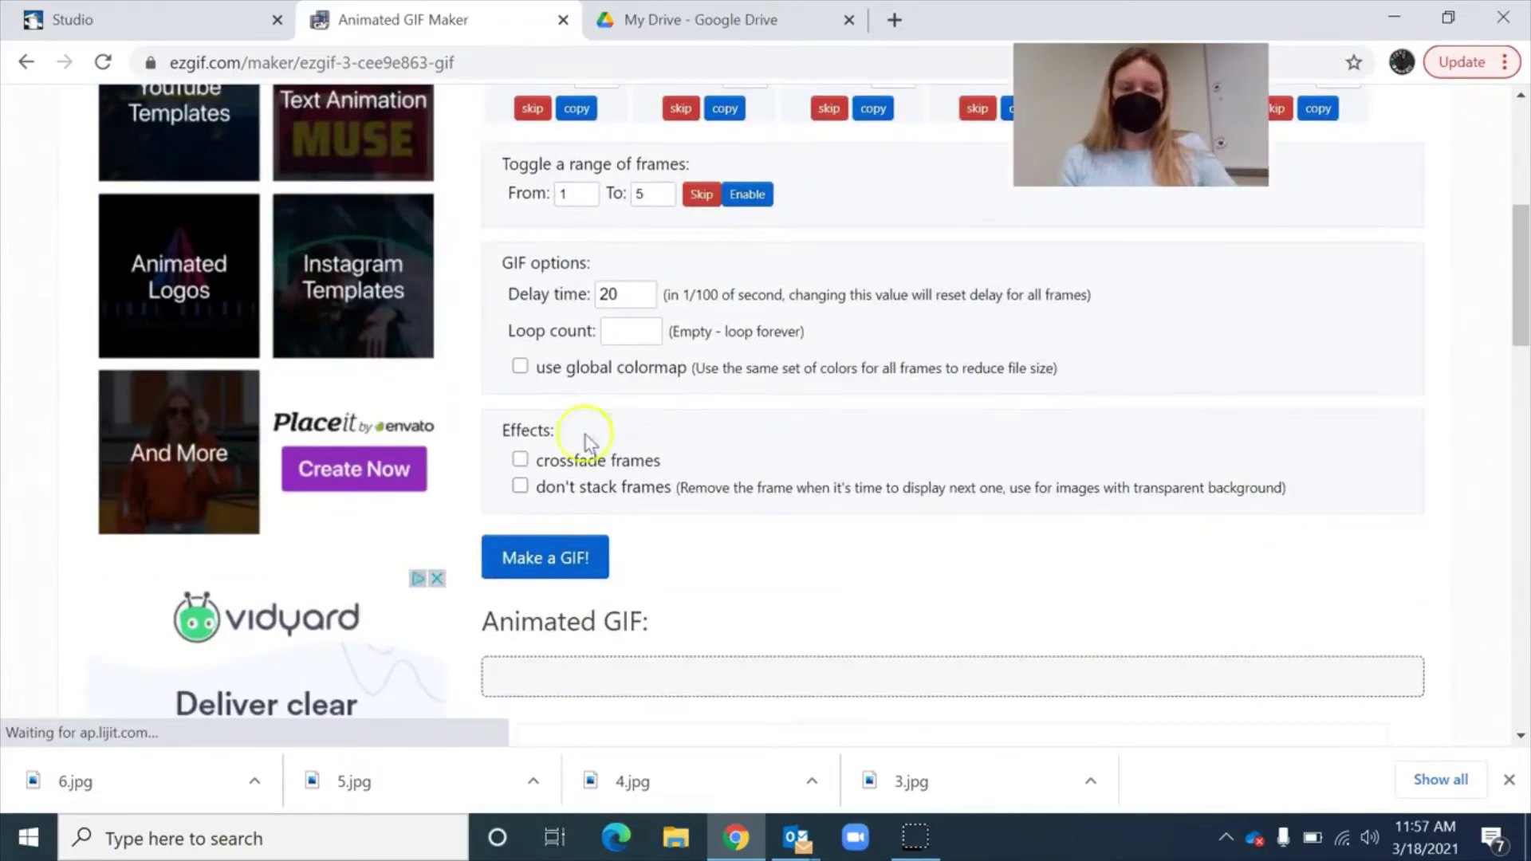
pyautogui.click(531, 561)
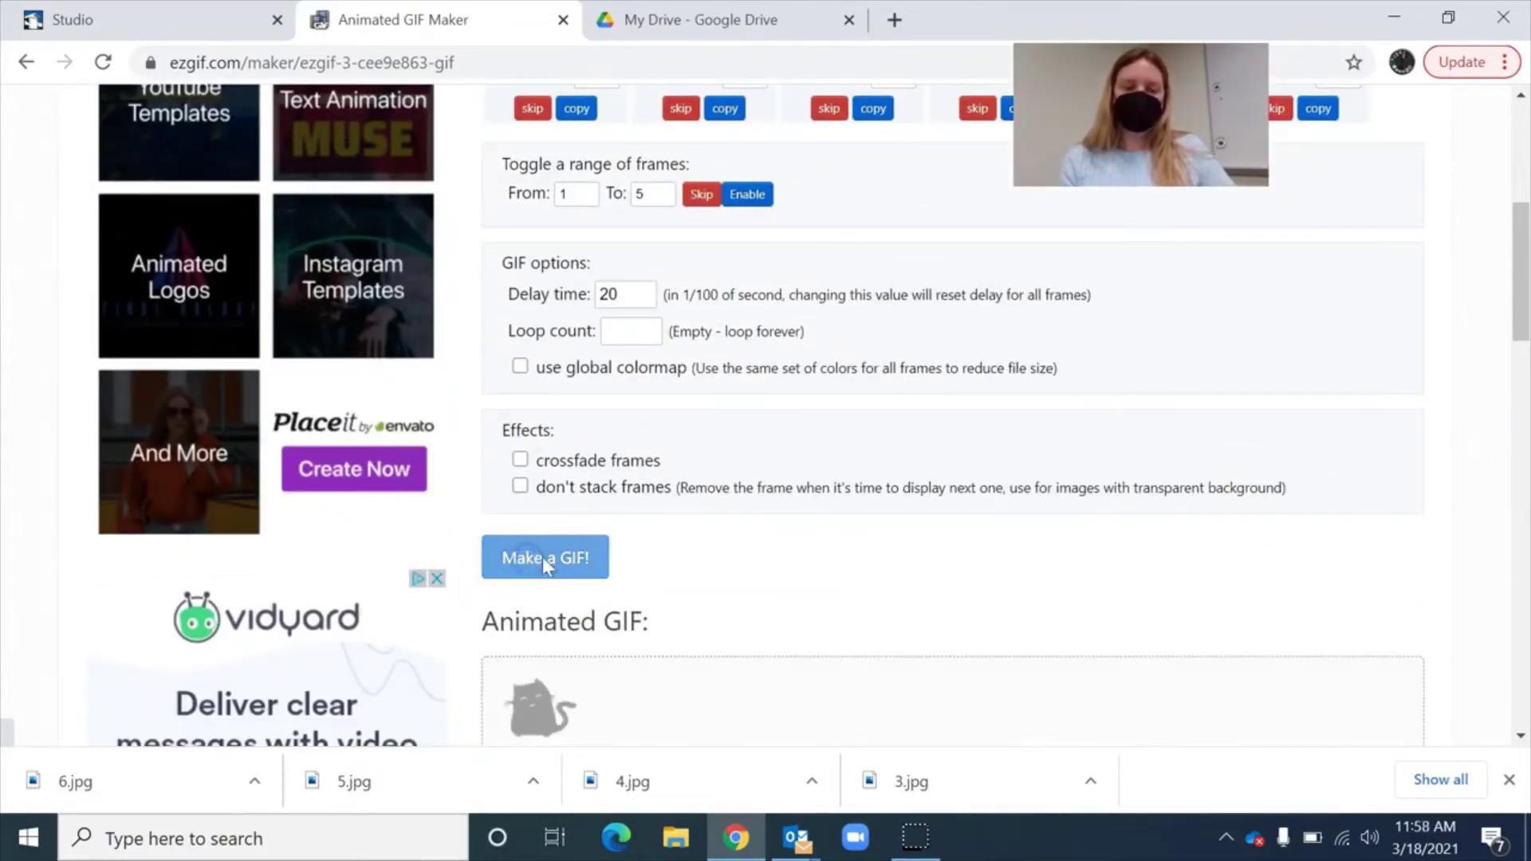
pyautogui.scroll(-4, 1240, 391)
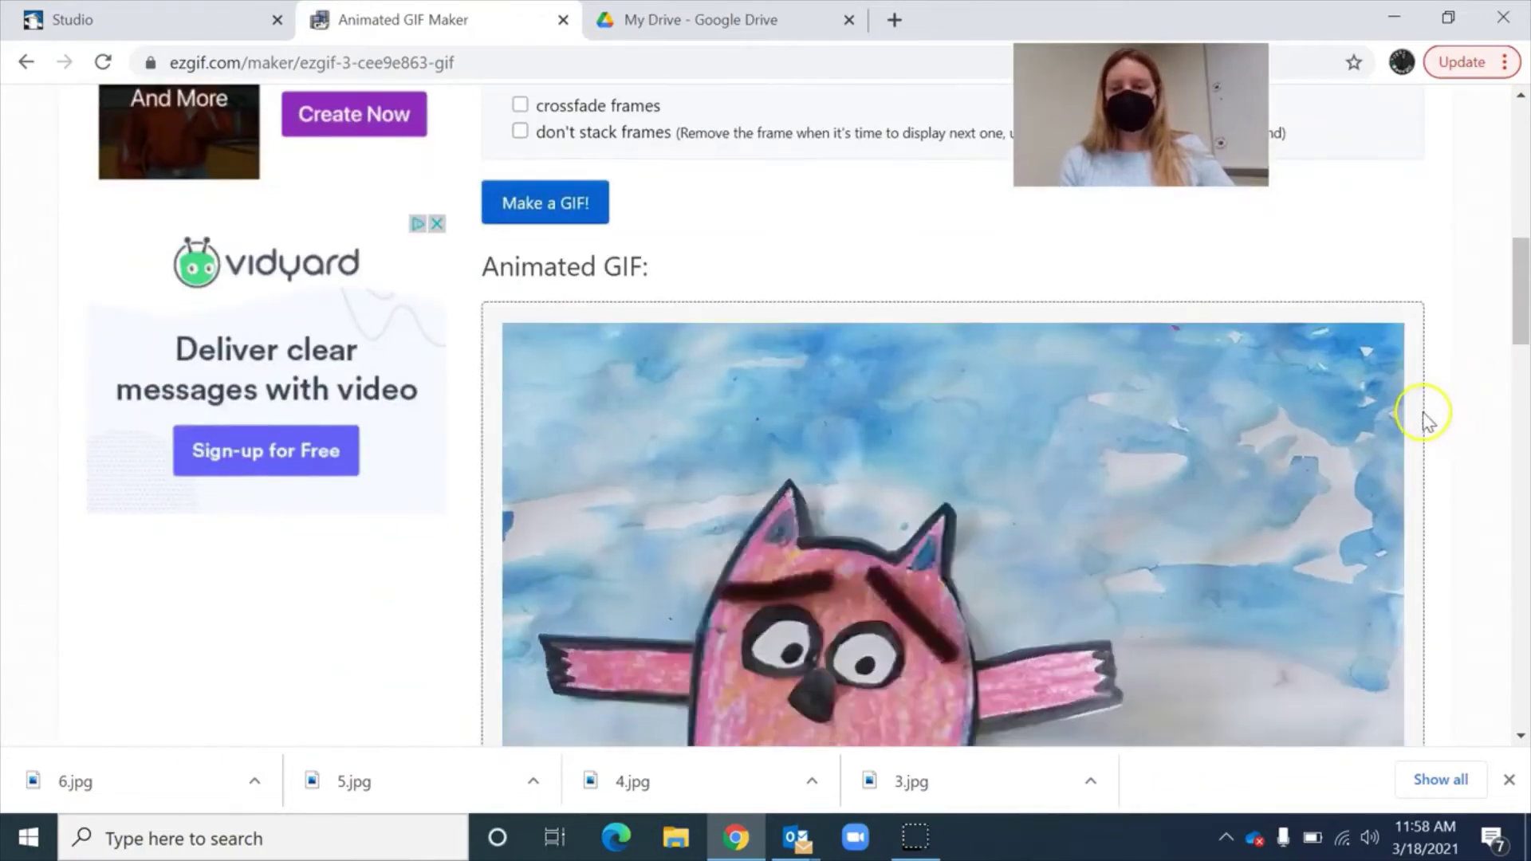
pyautogui.scroll(-2, 1429, 413)
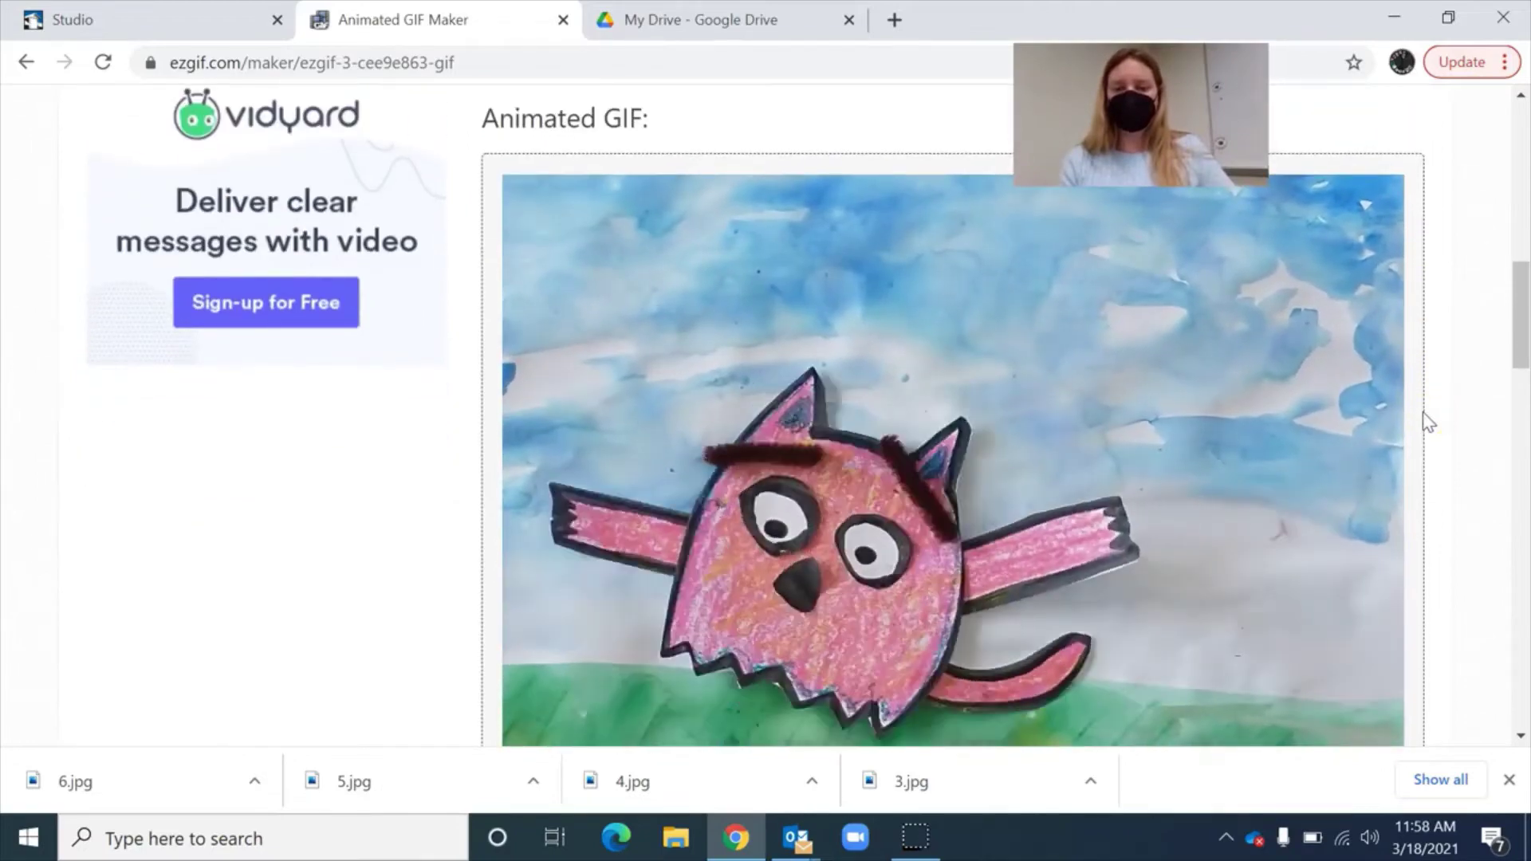
pyautogui.scroll(-2, 1427, 422)
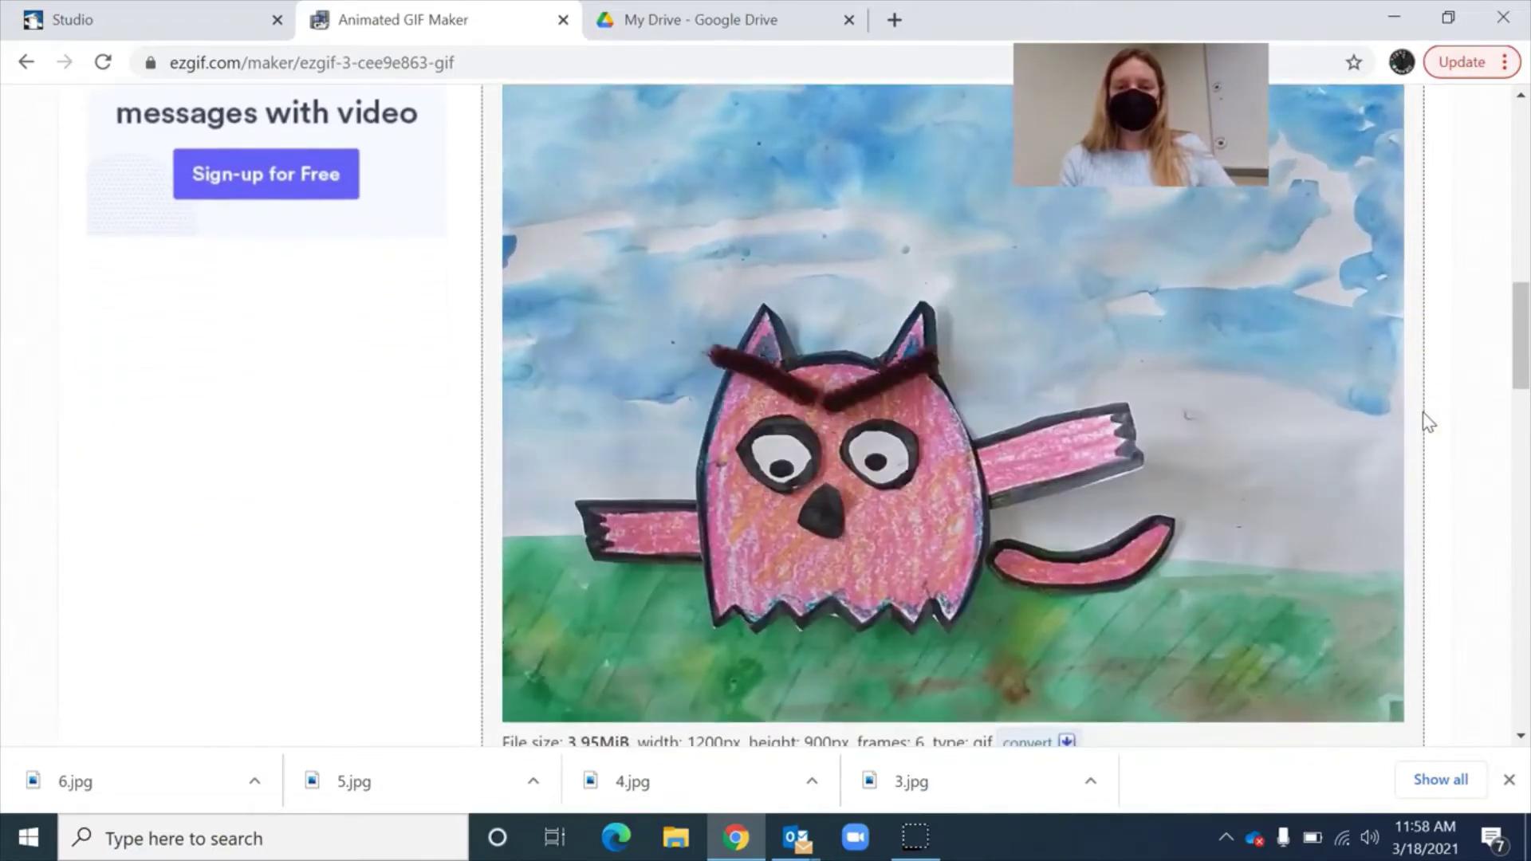
pyautogui.scroll(-1, 1427, 423)
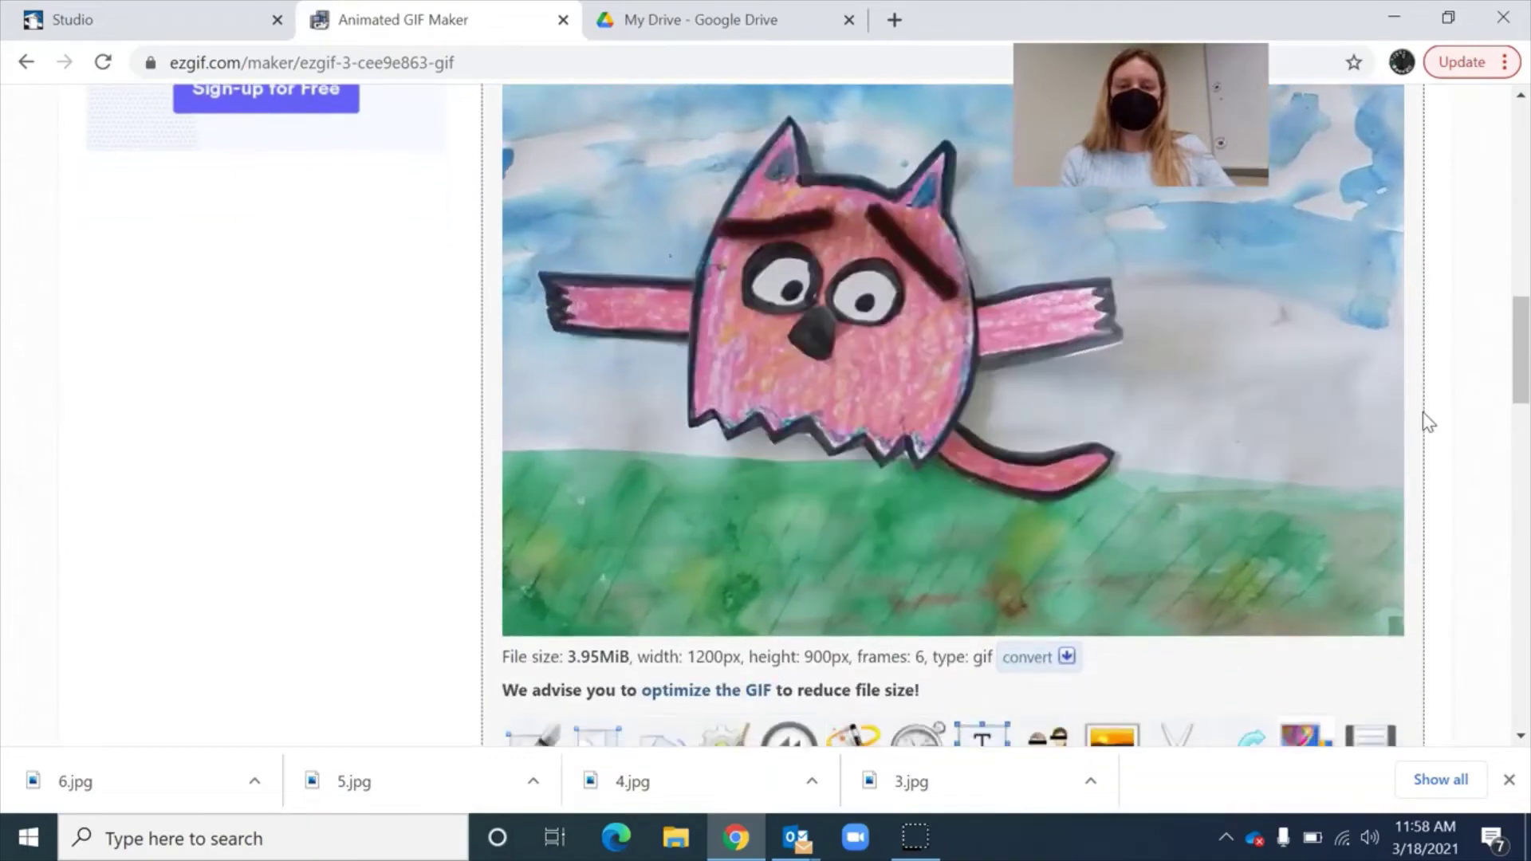
# Set the delay time for all frames to 30, regenerate the GIF and preview the animation.
pyautogui.scroll(3, 1427, 423)
pyautogui.scroll(7, 1427, 422)
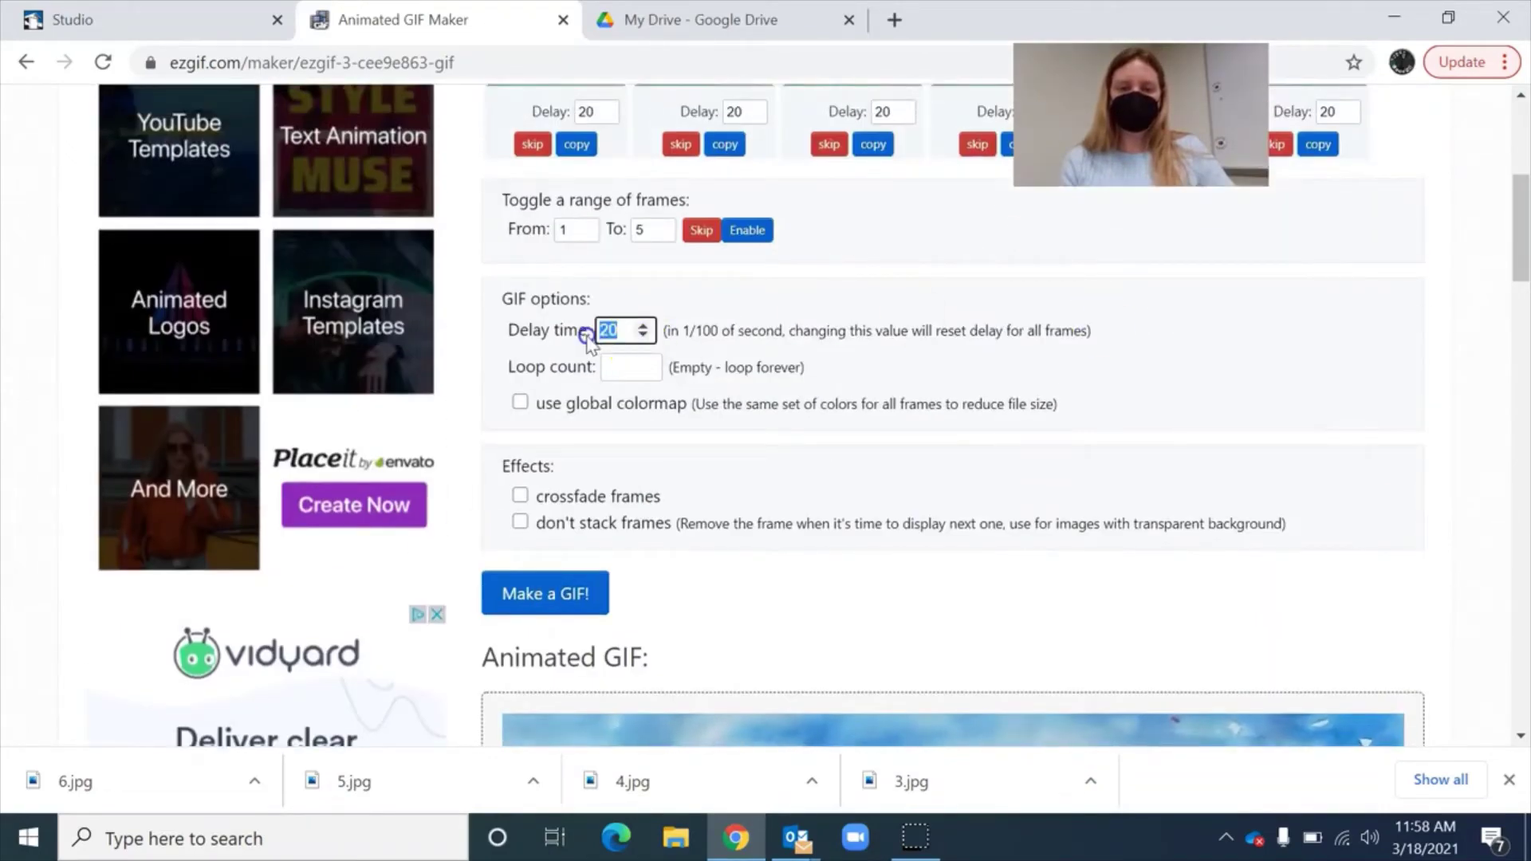
pyautogui.write('3')
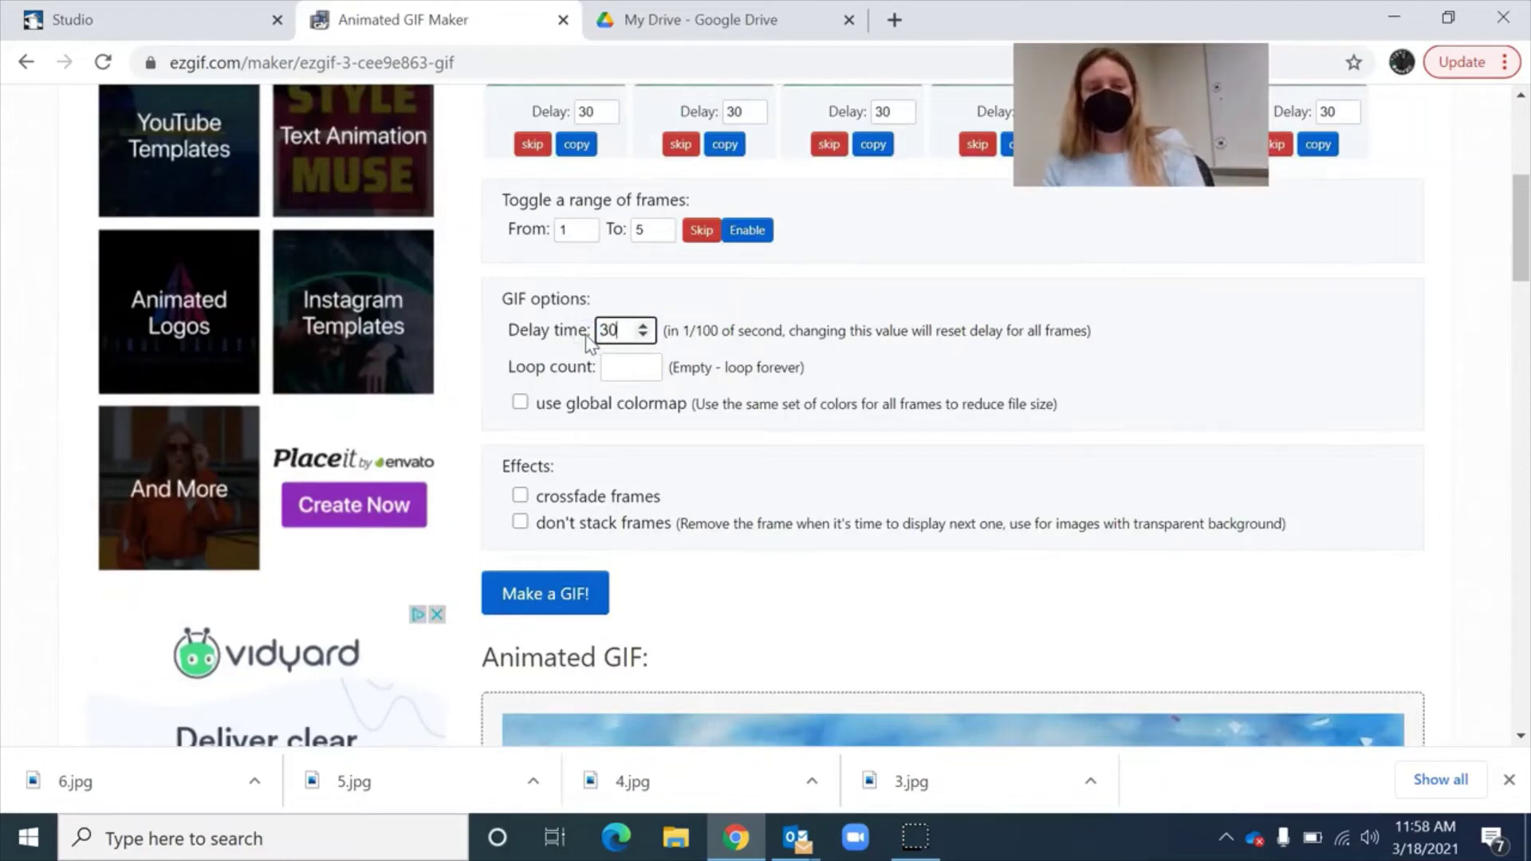
pyautogui.click(555, 599)
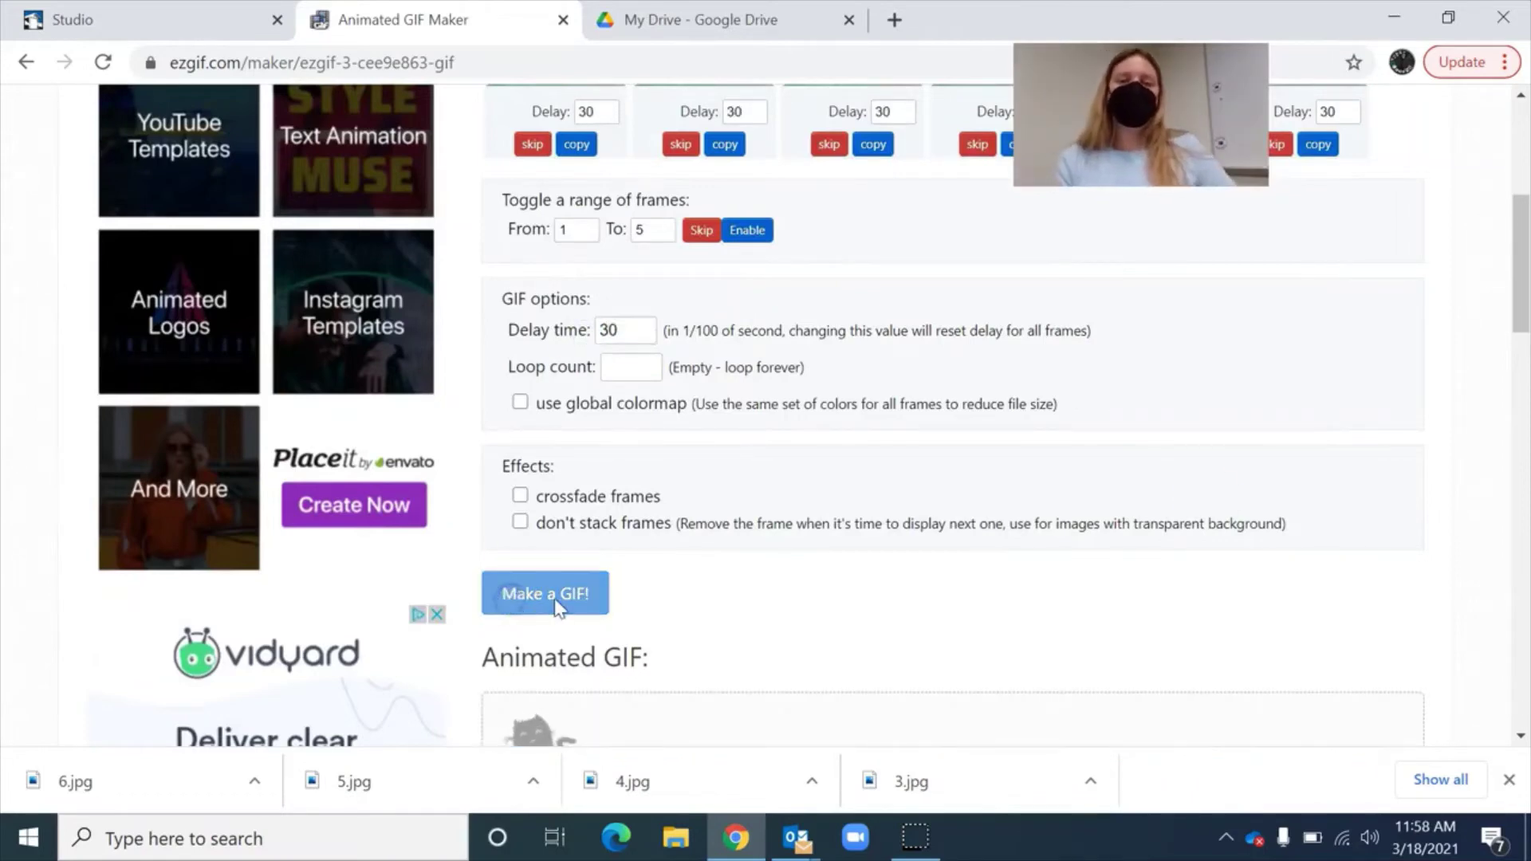
pyautogui.scroll(-9, 1425, 558)
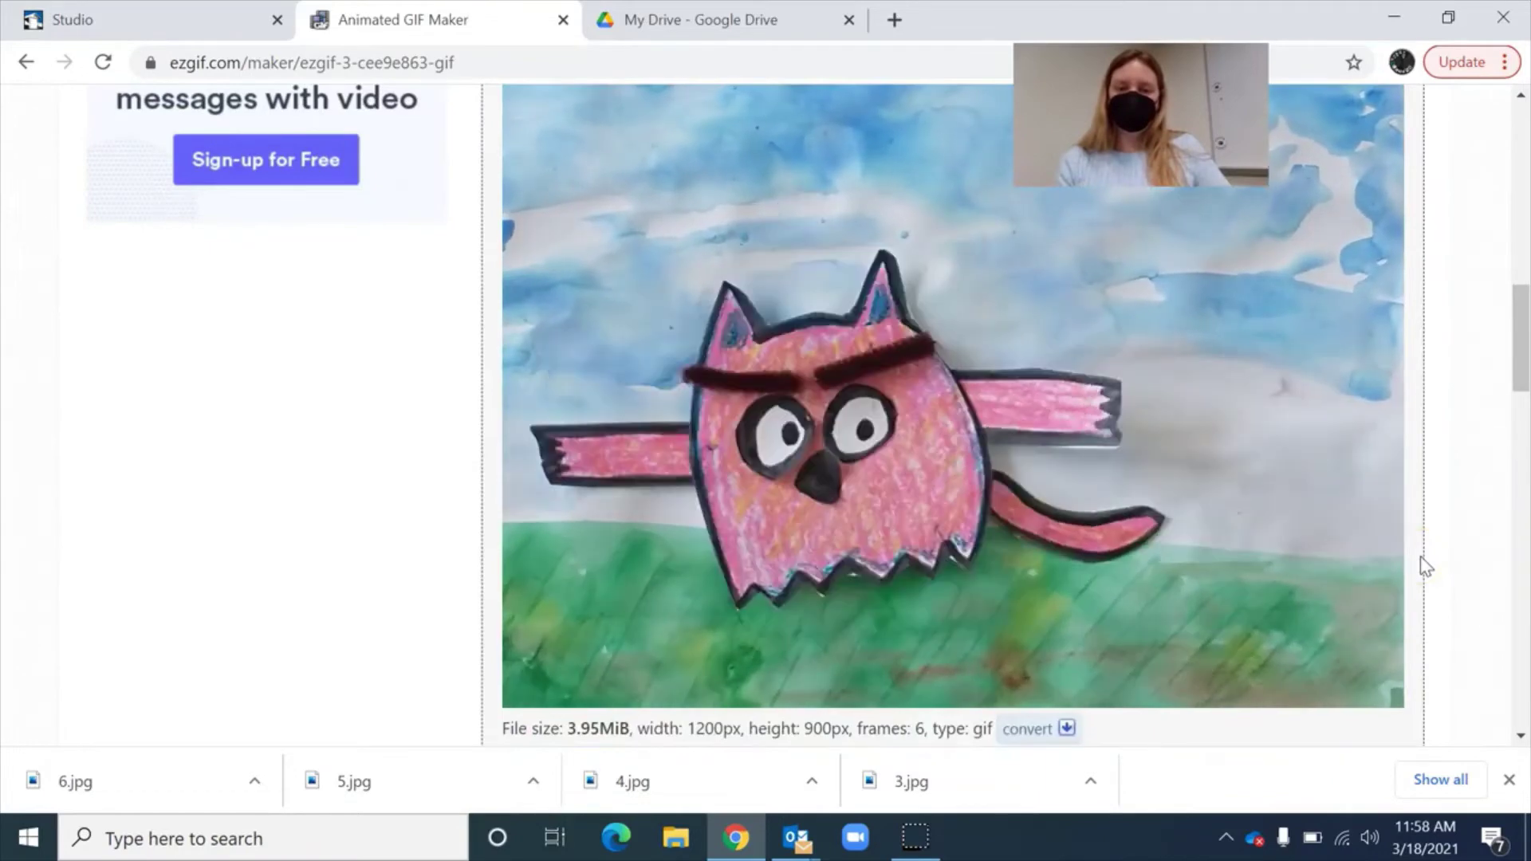
# Set the delay time for all frames to 10 and regenerate the animated GIF.
pyautogui.scroll(9, 1421, 559)
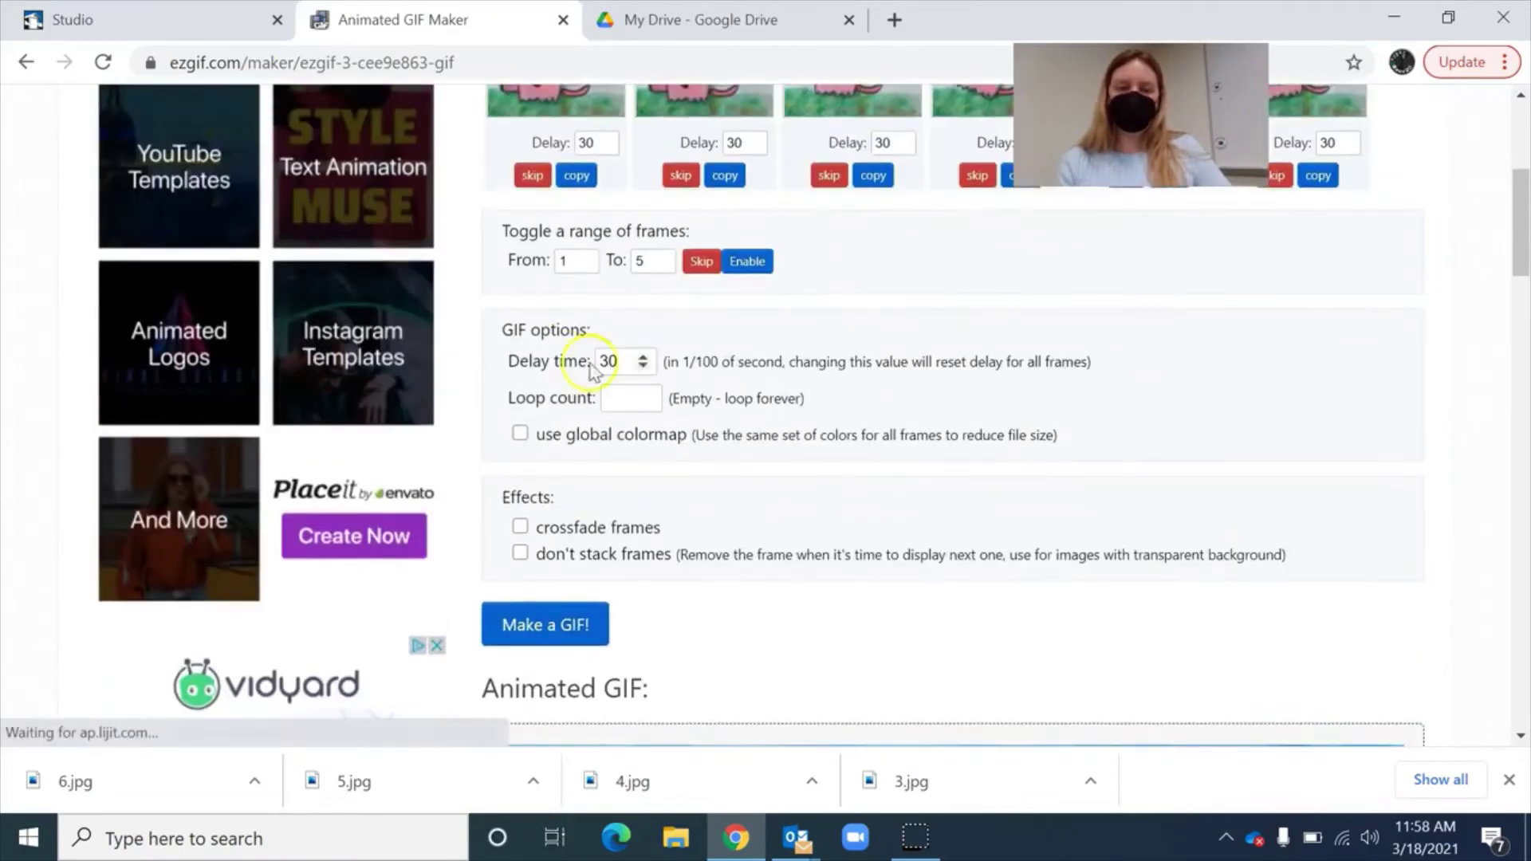
pyautogui.write('10')
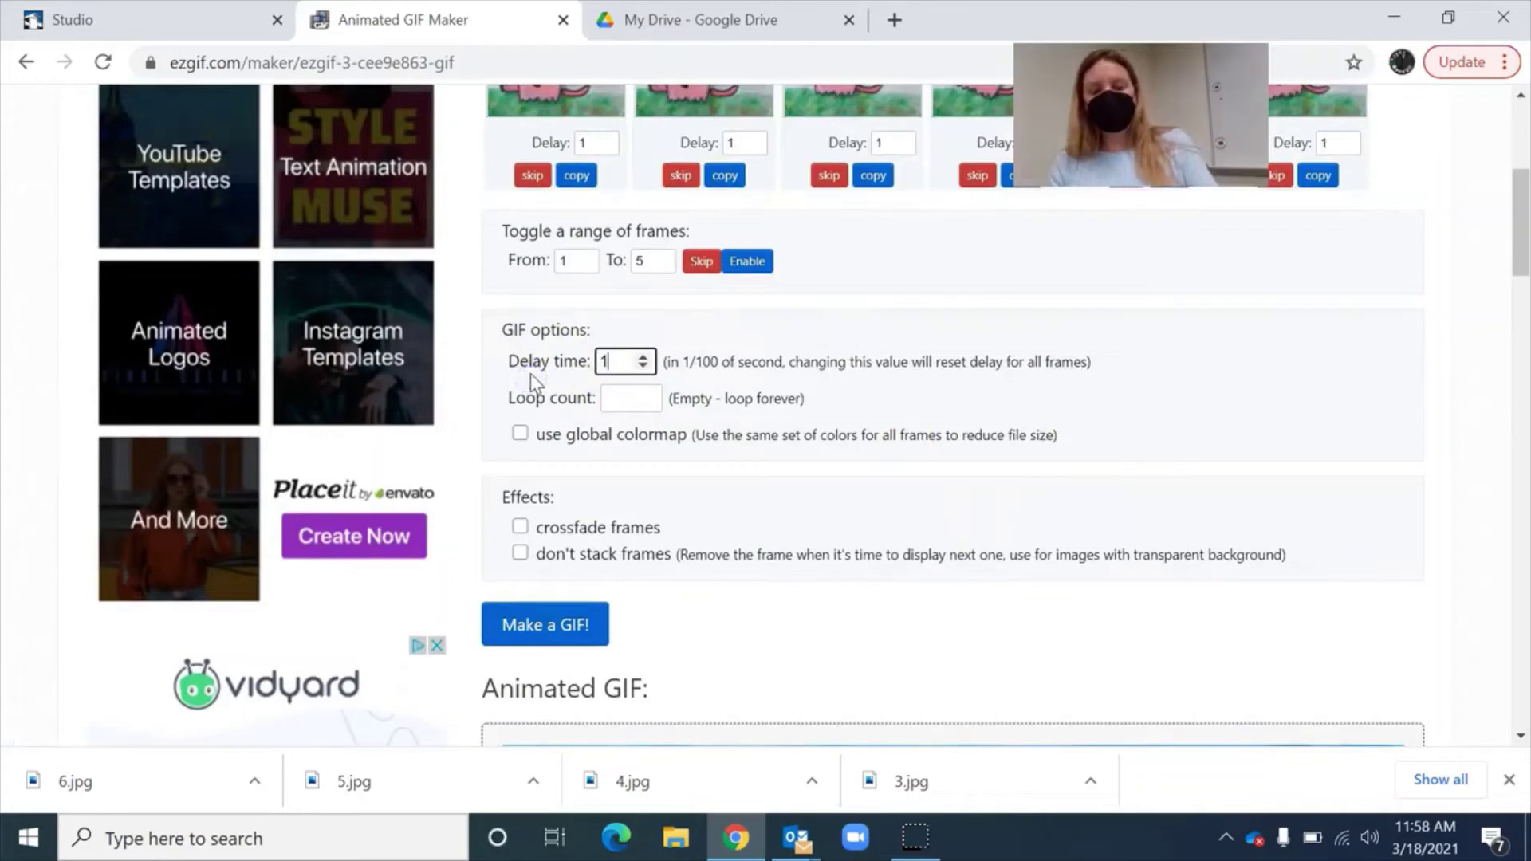
pyautogui.press('Tab')
pyautogui.click(558, 625)
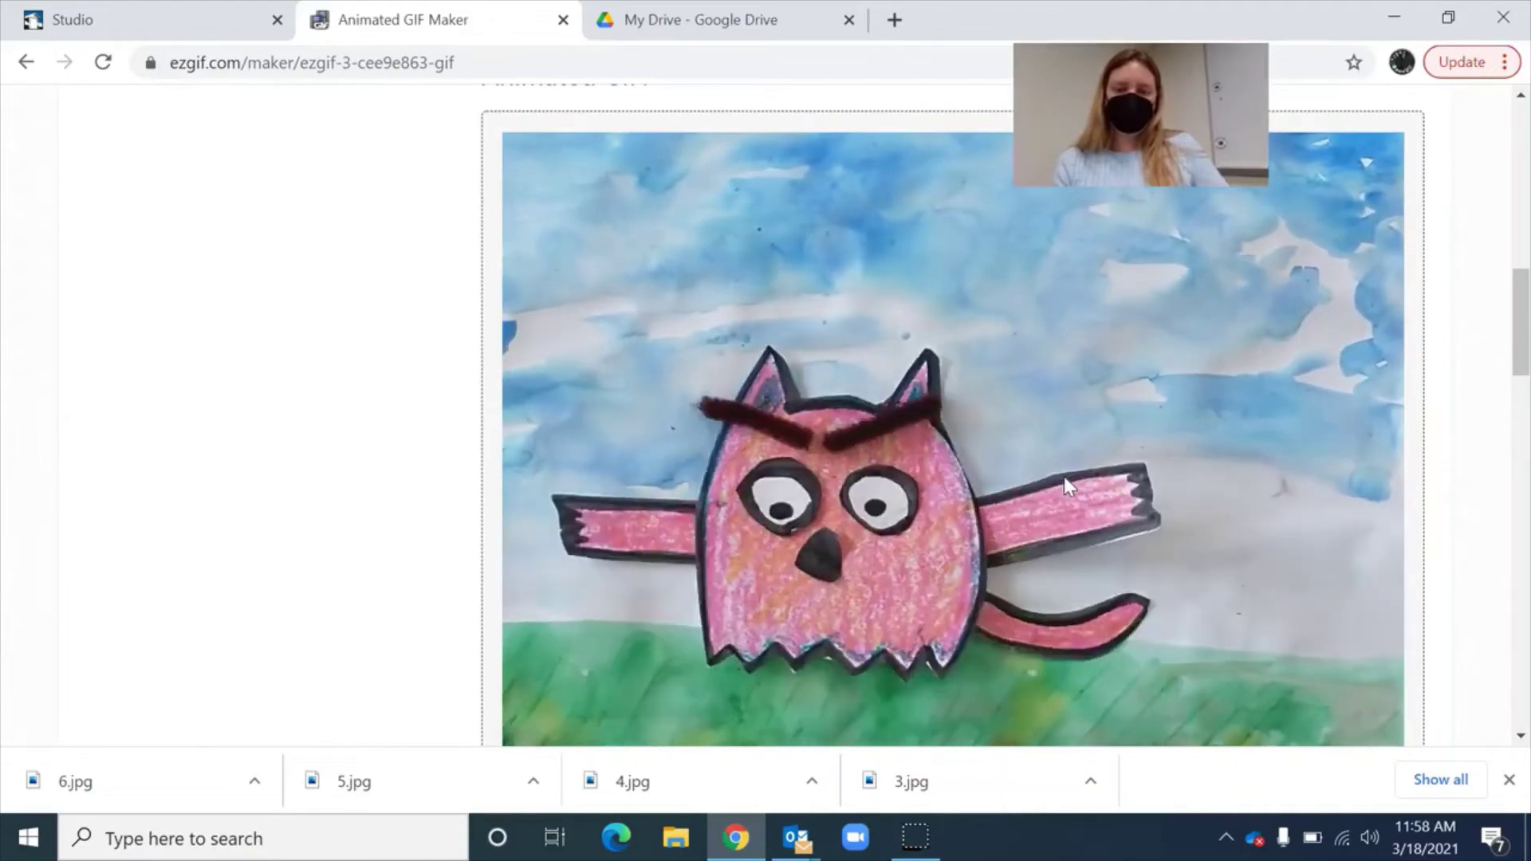
# Enable the crossfade frames effect to view its options and disable it again.
pyautogui.scroll(5, 1064, 477)
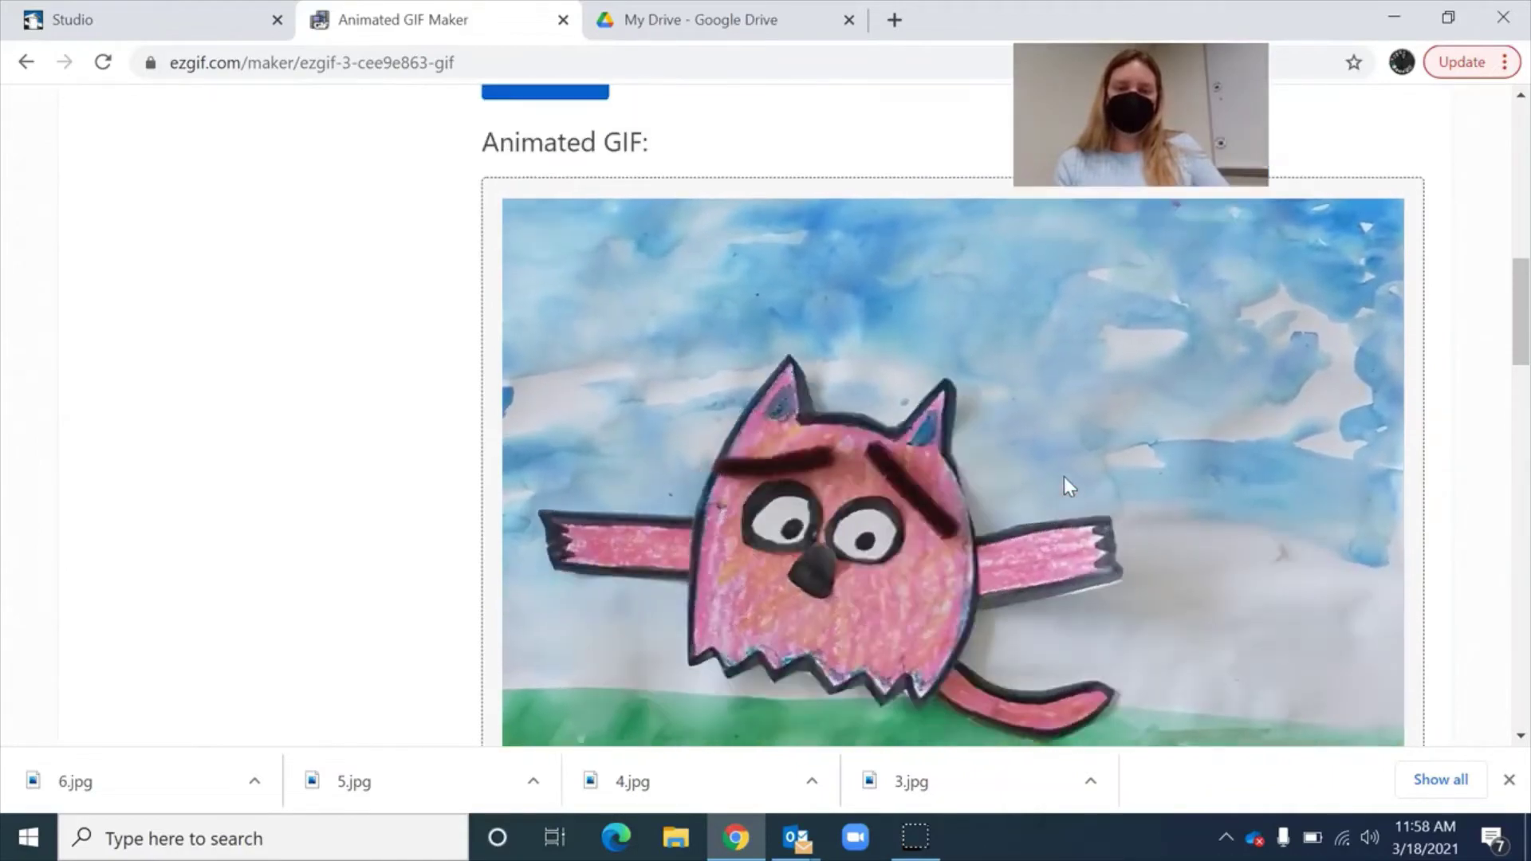
pyautogui.scroll(1, 1068, 485)
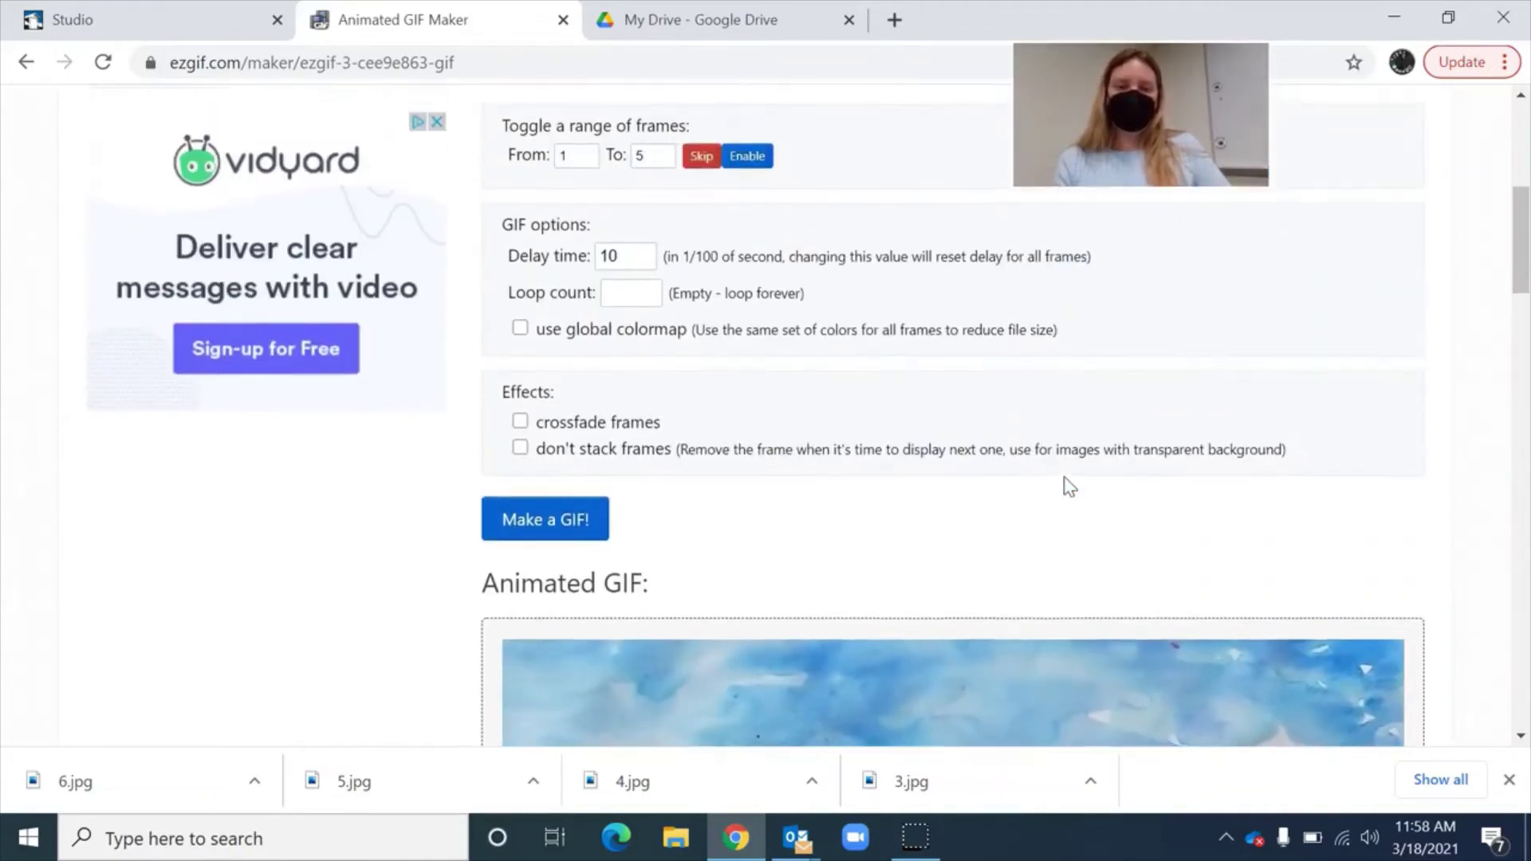
pyautogui.click(520, 422)
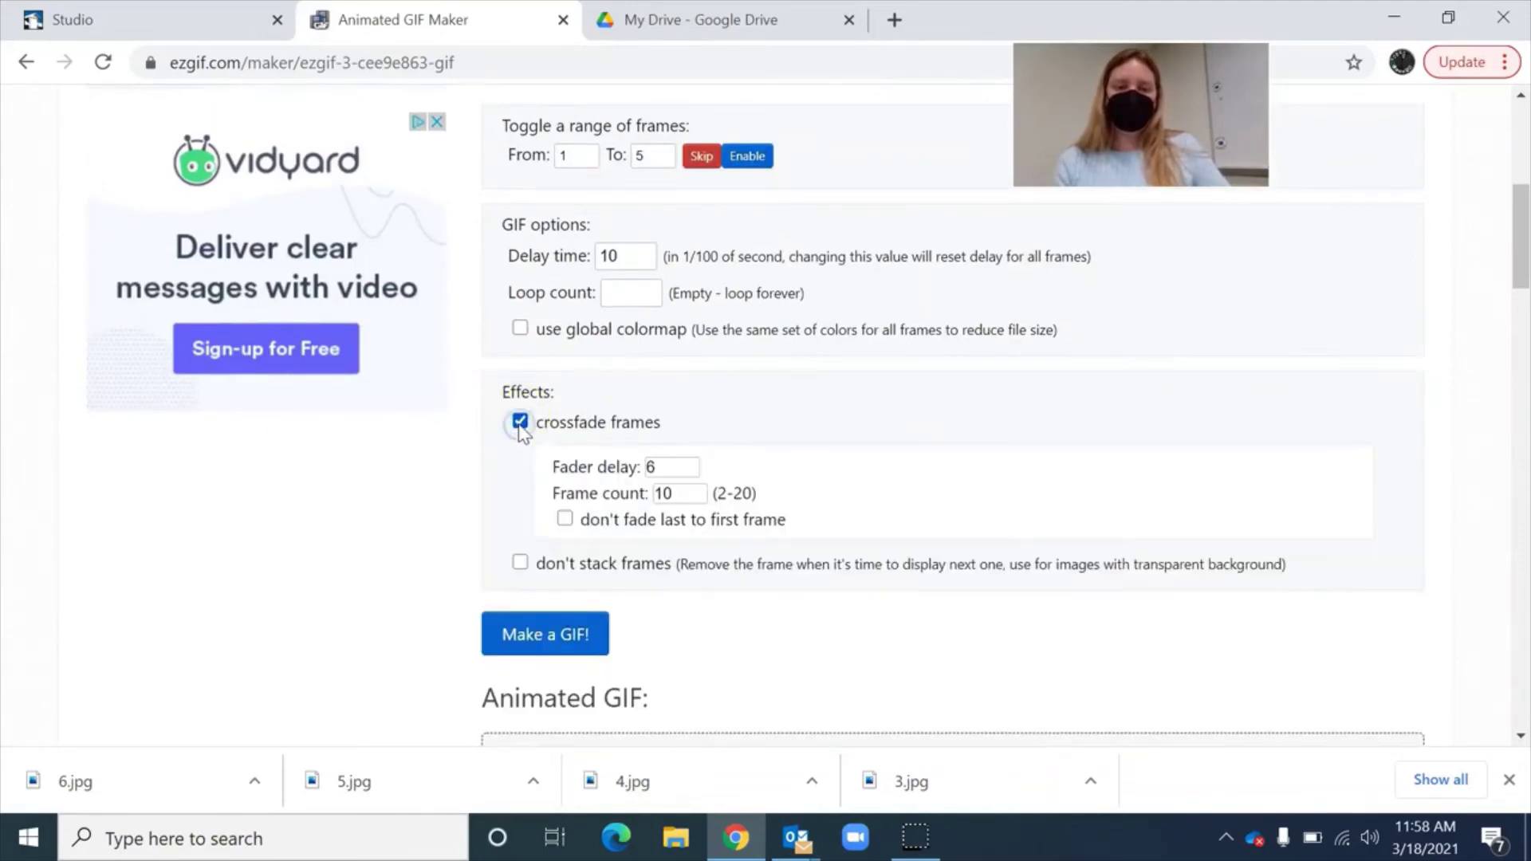
pyautogui.click(520, 422)
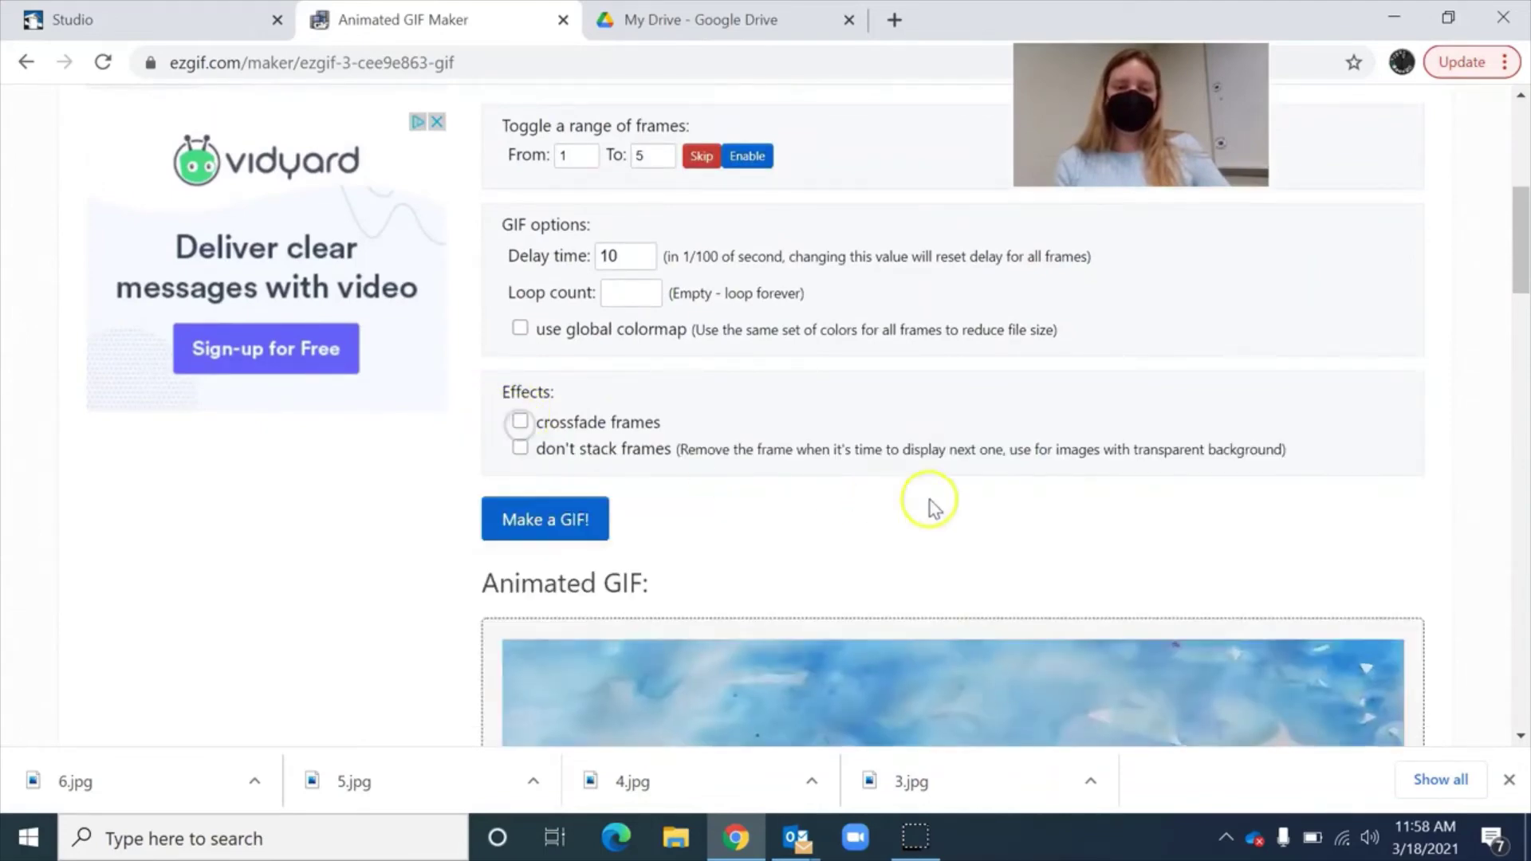
# Save the regenerated GIF to the computer and open the downloaded file in Photos to view the animation.
pyautogui.scroll(-14, 933, 506)
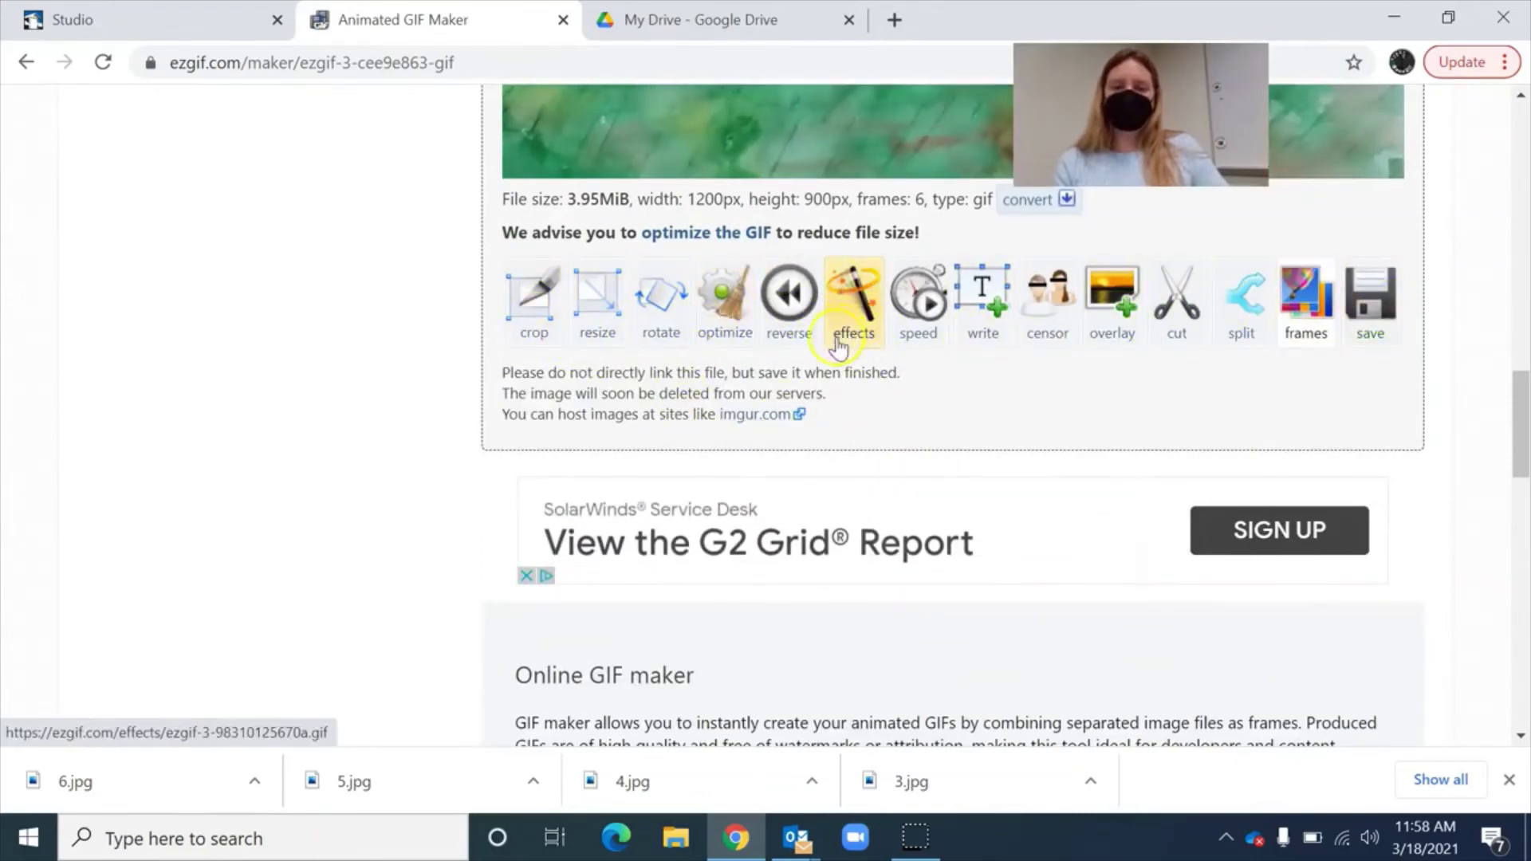
pyautogui.scroll(3, 838, 344)
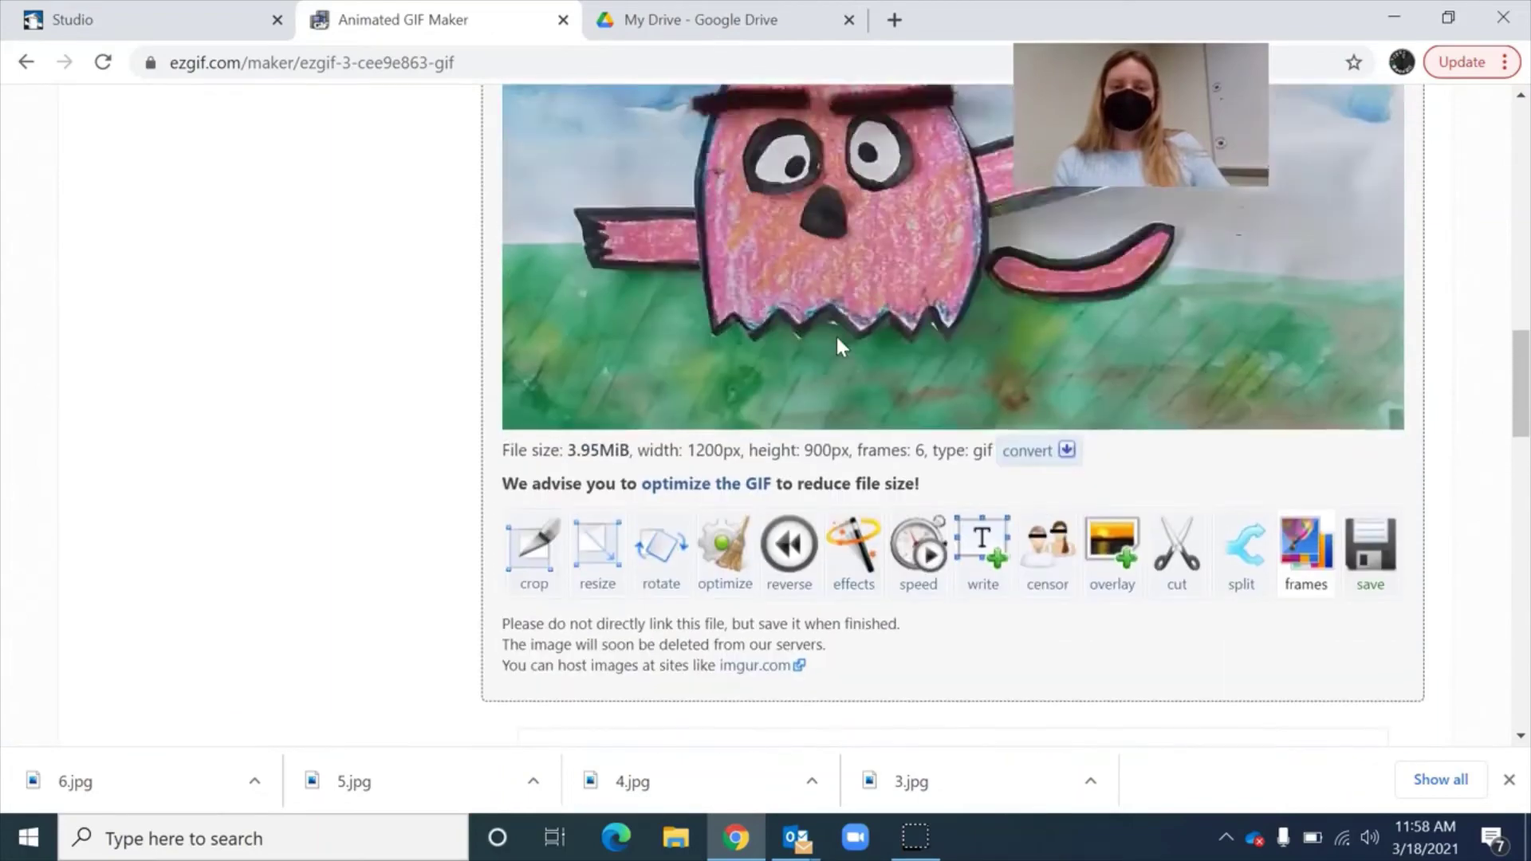
pyautogui.scroll(1, 837, 345)
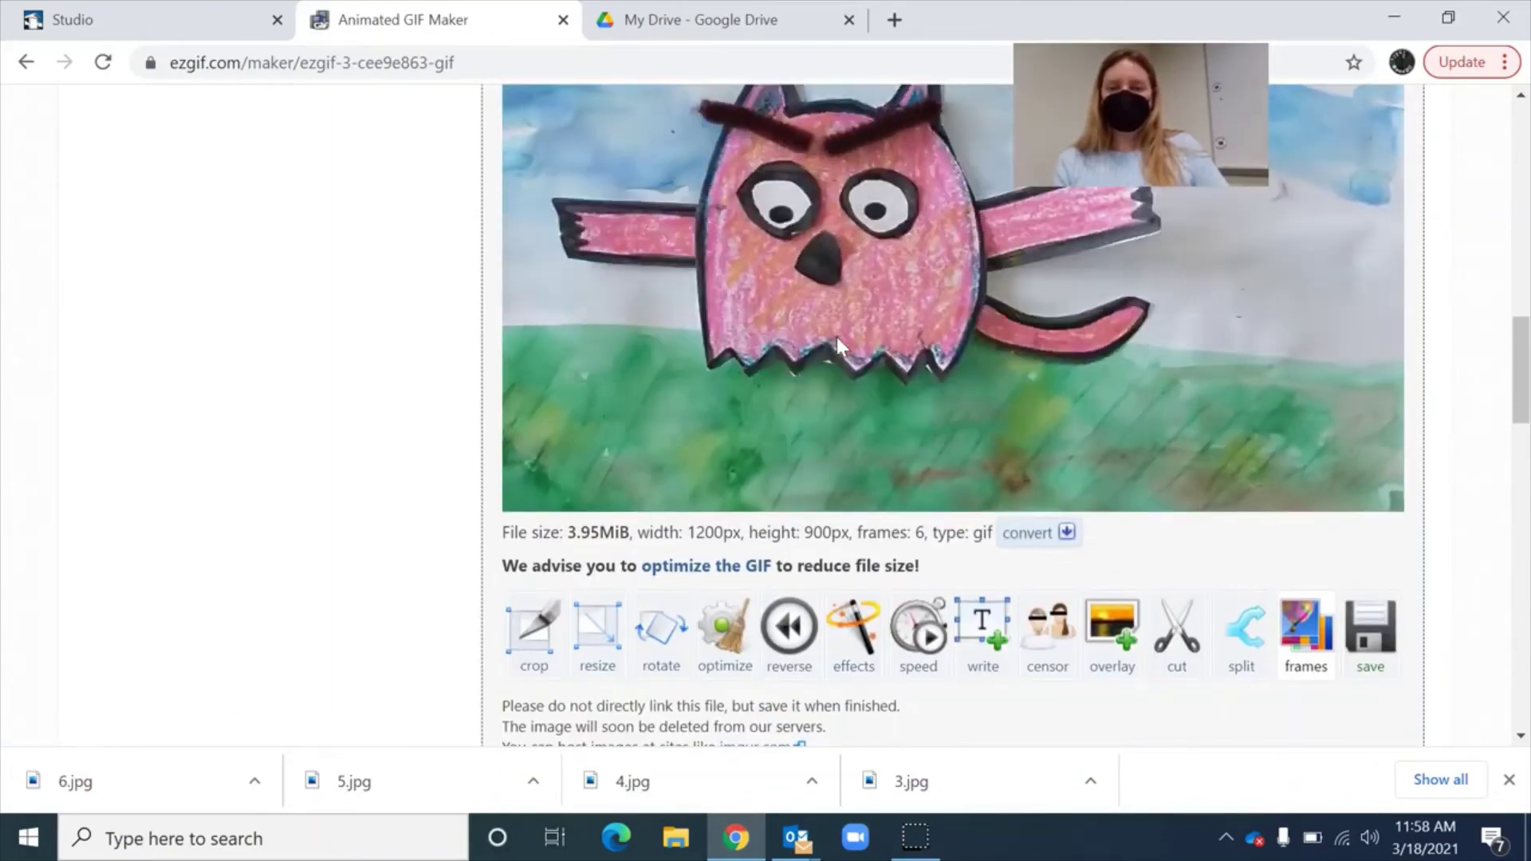
pyautogui.scroll(-1, 836, 336)
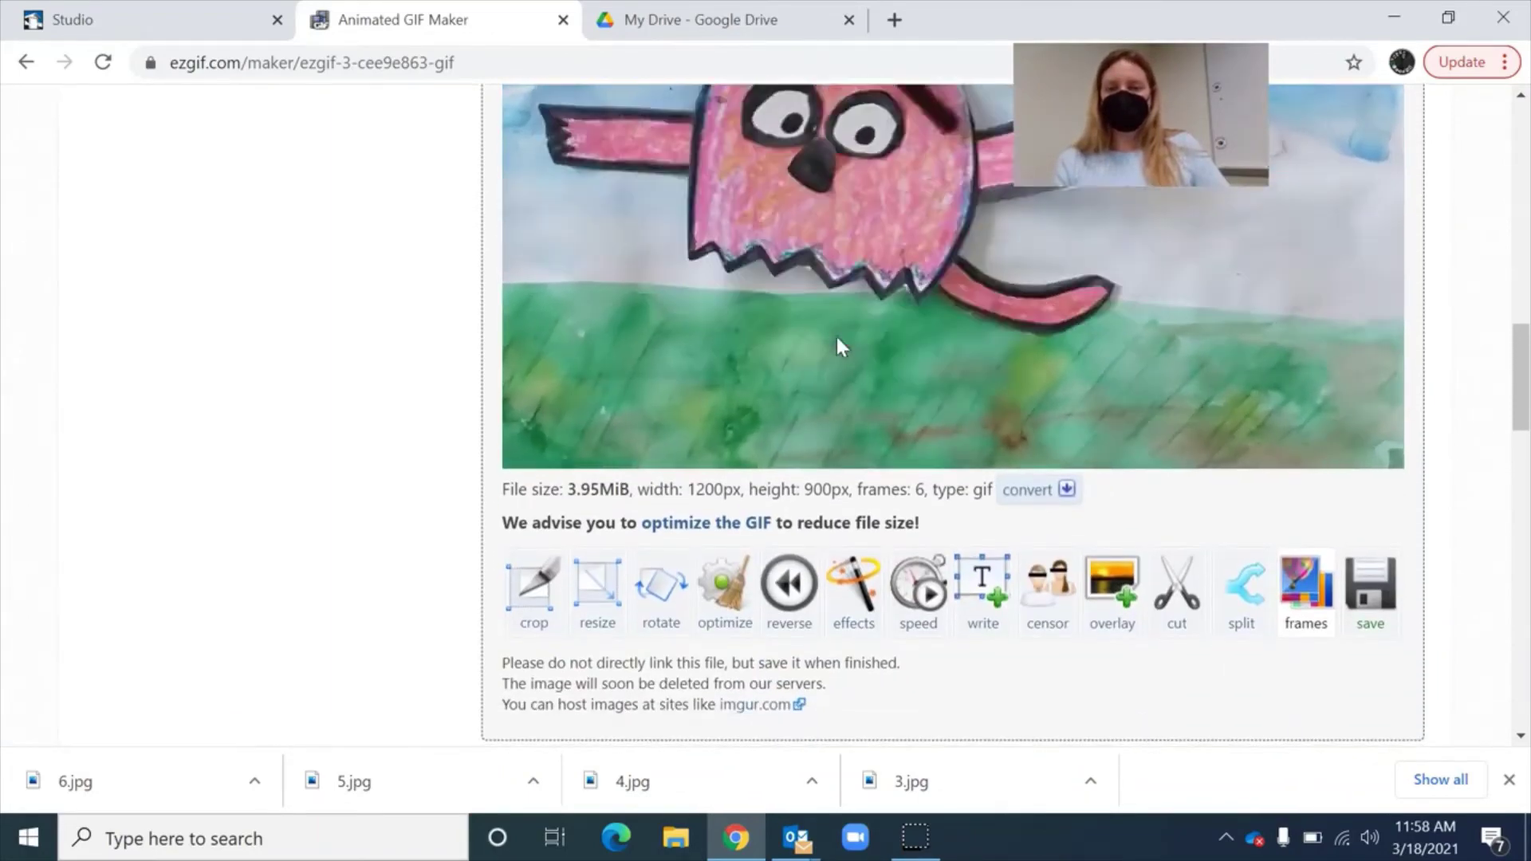
pyautogui.scroll(2, 836, 336)
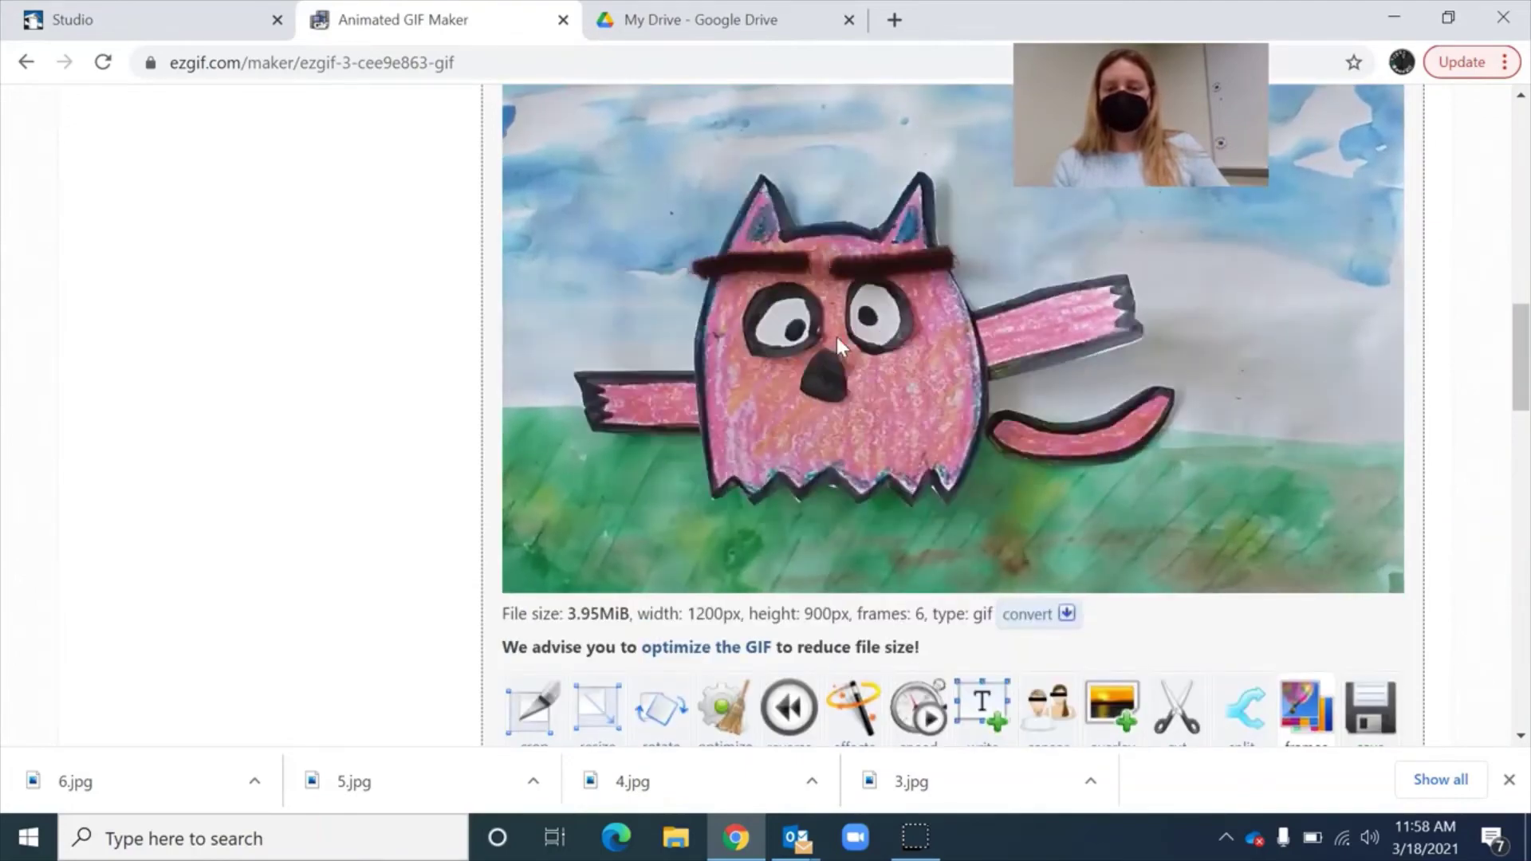
pyautogui.scroll(-4, 835, 336)
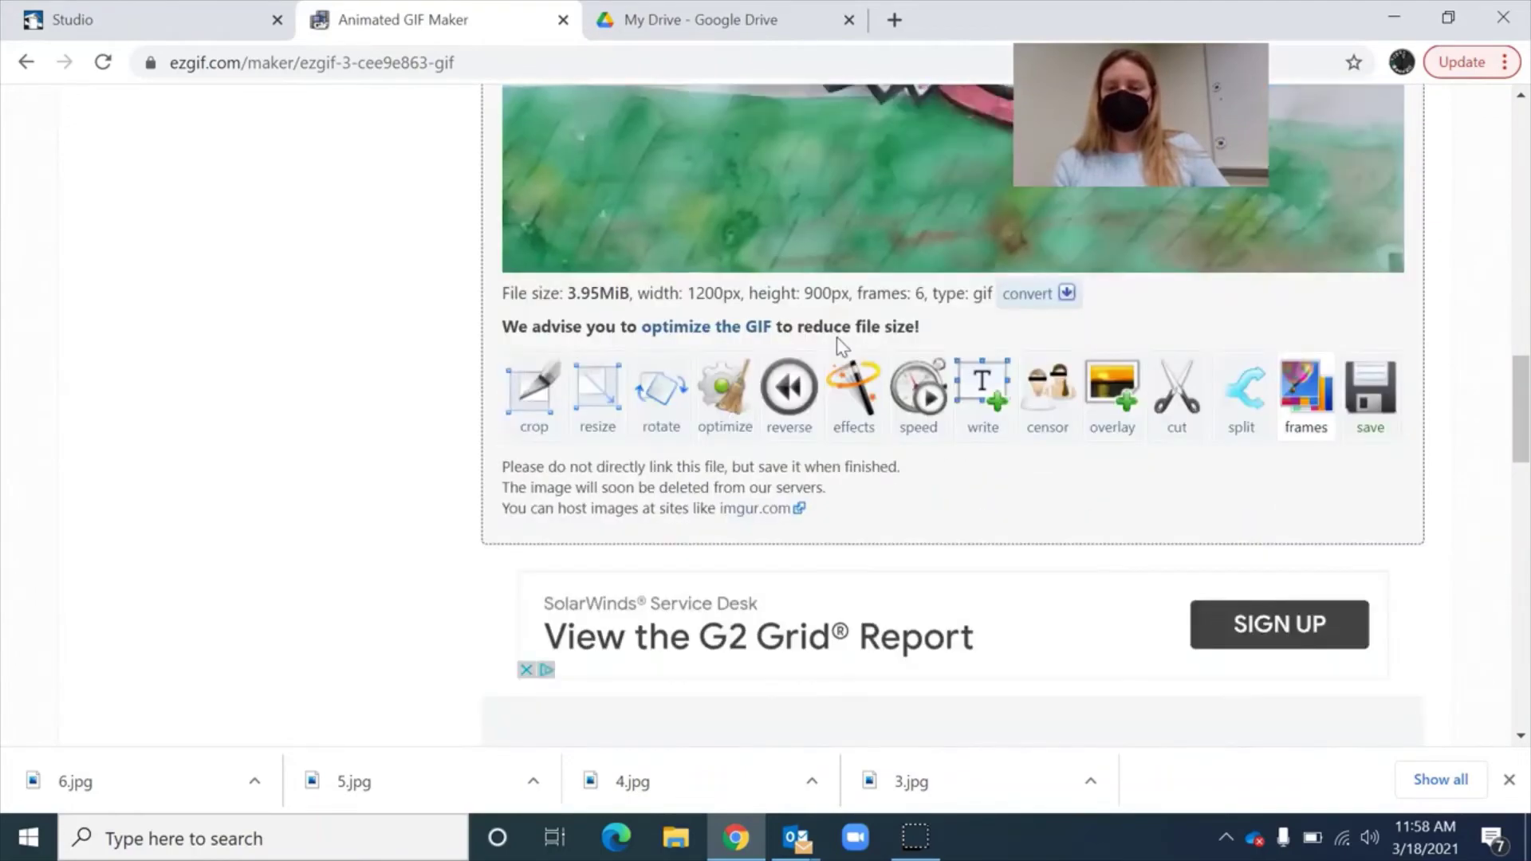
pyautogui.click(1380, 400)
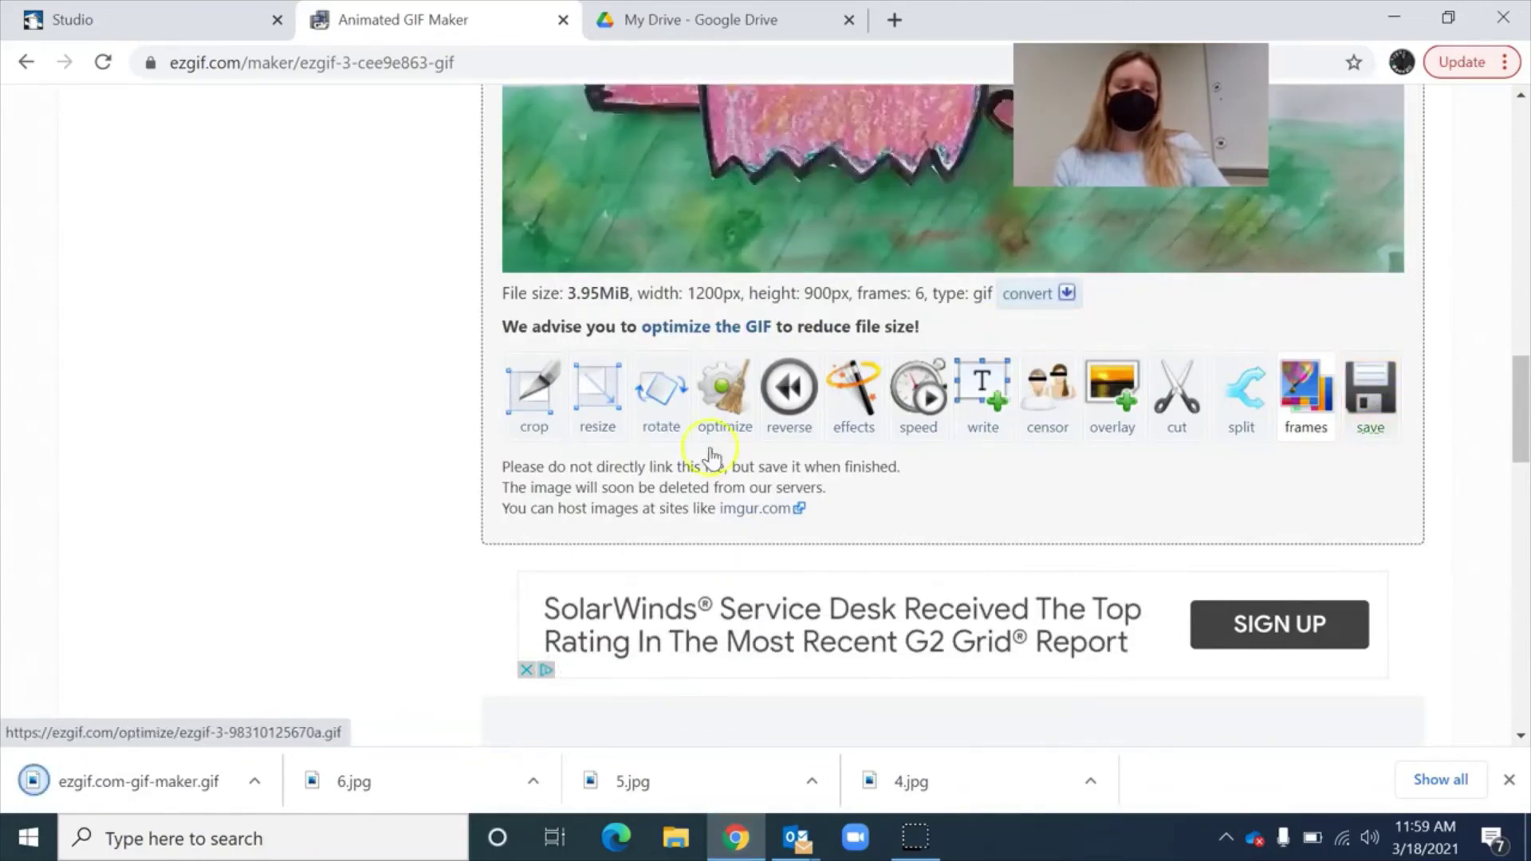
pyautogui.click(77, 788)
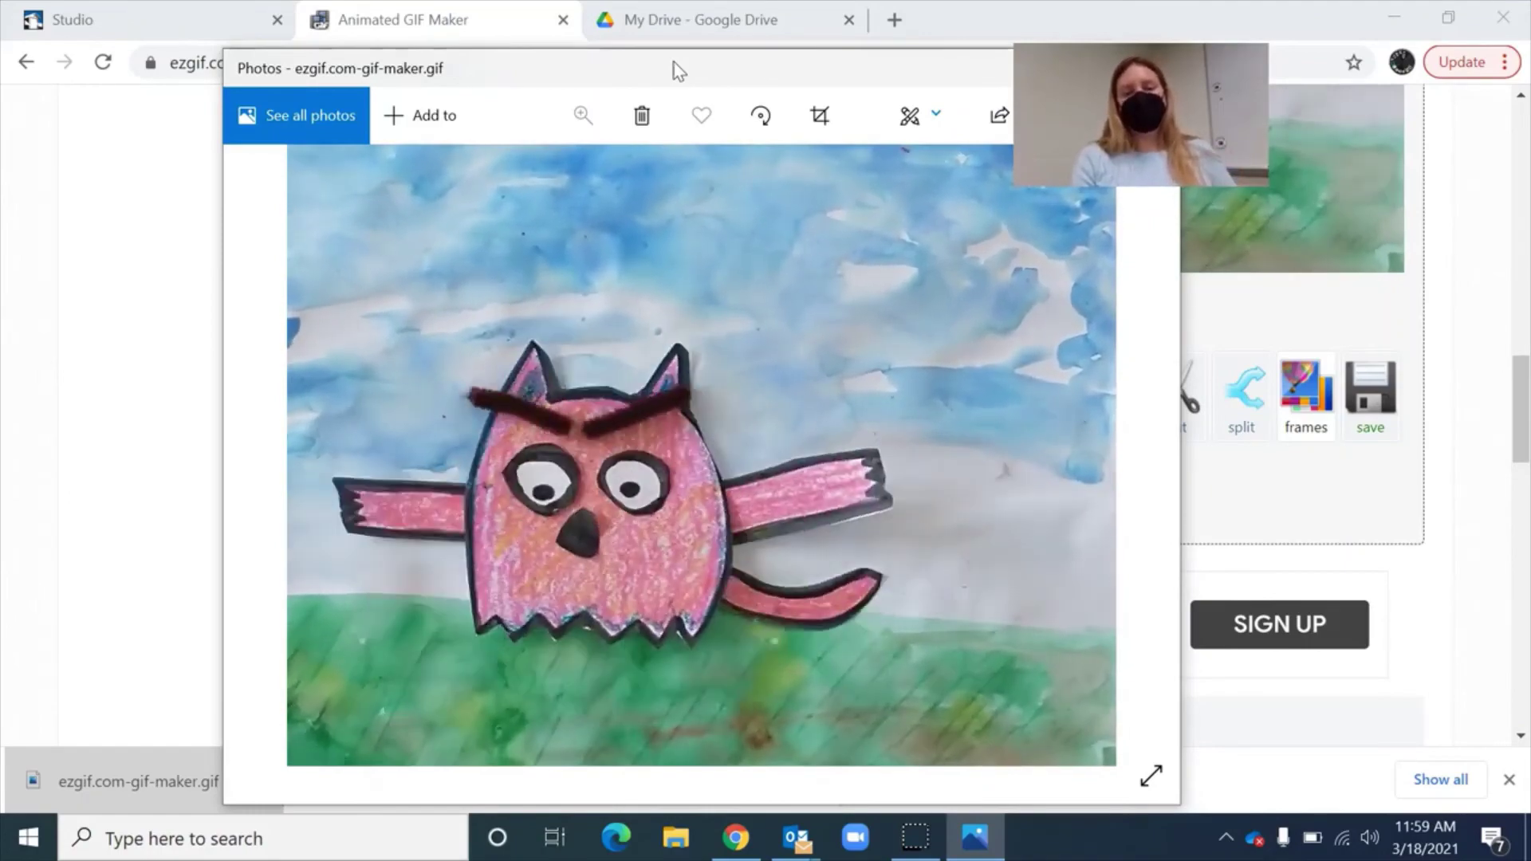
pyautogui.moveTo(742, 65); pyautogui.dragTo(646, 51)
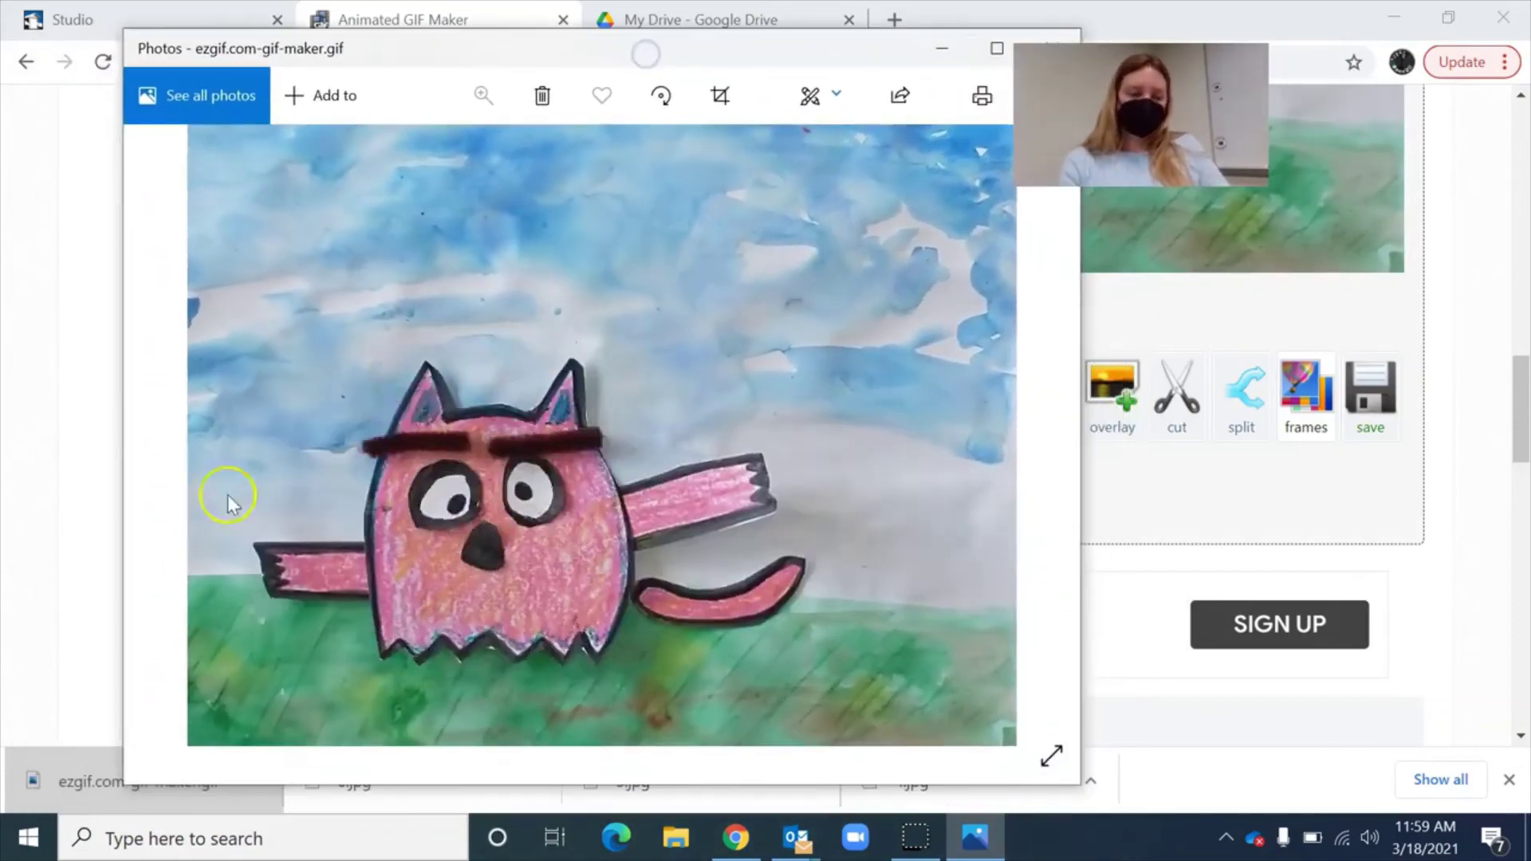